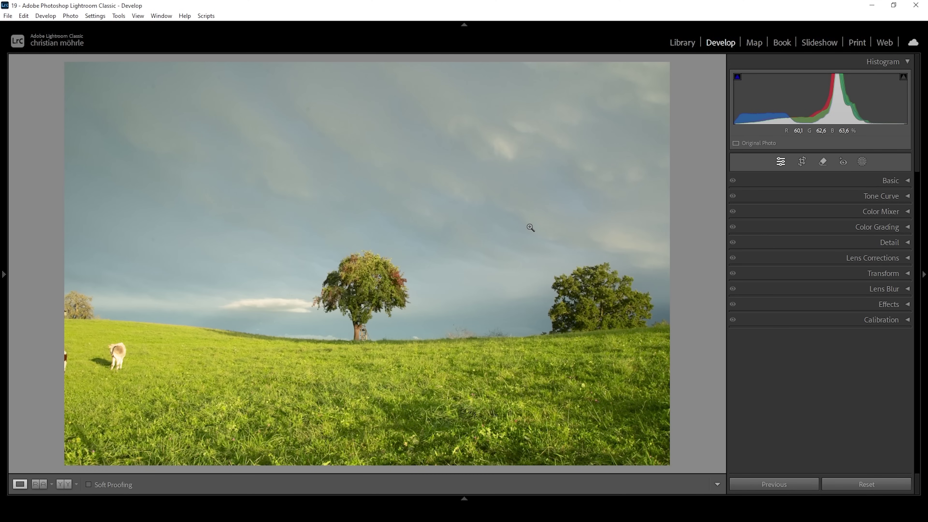
# - In the Basic panel, change the meadow photo's profile from Adobe Color to Adobe Standard
pyautogui.click(899, 181)
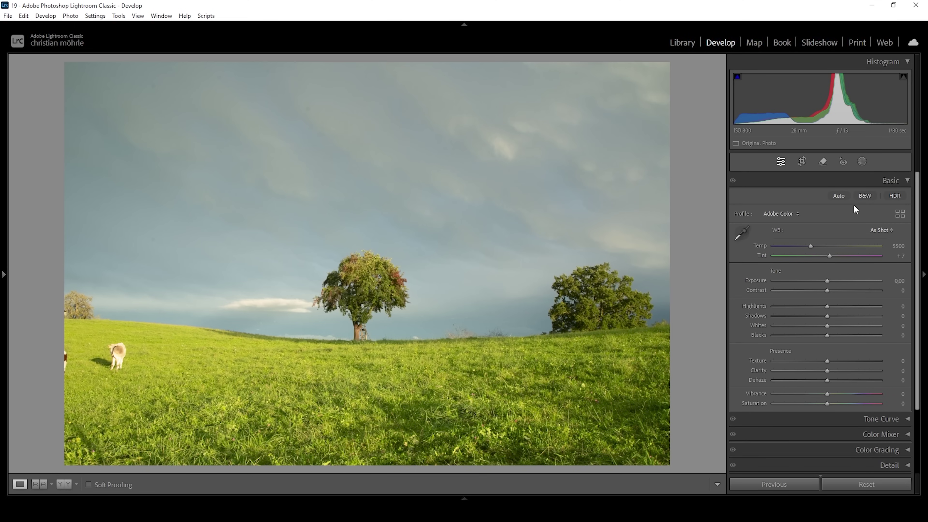
pyautogui.click(793, 212)
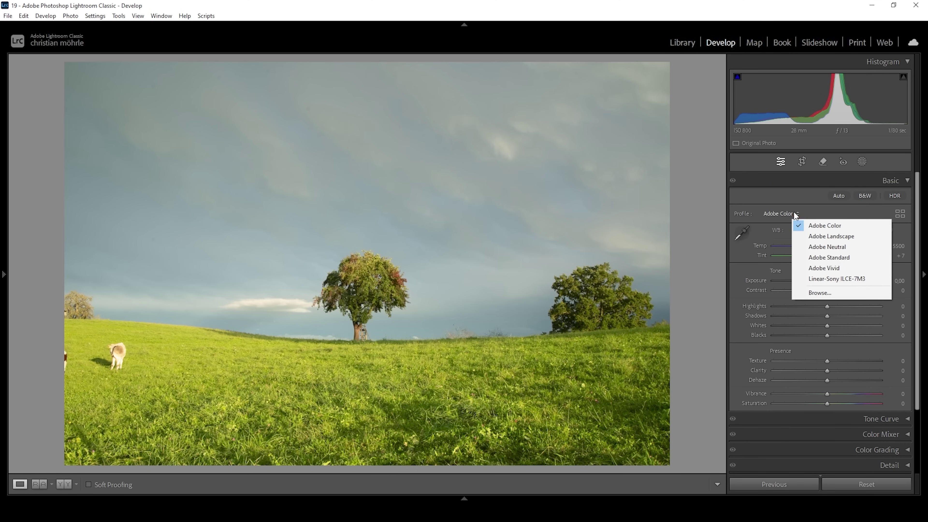
pyautogui.click(829, 257)
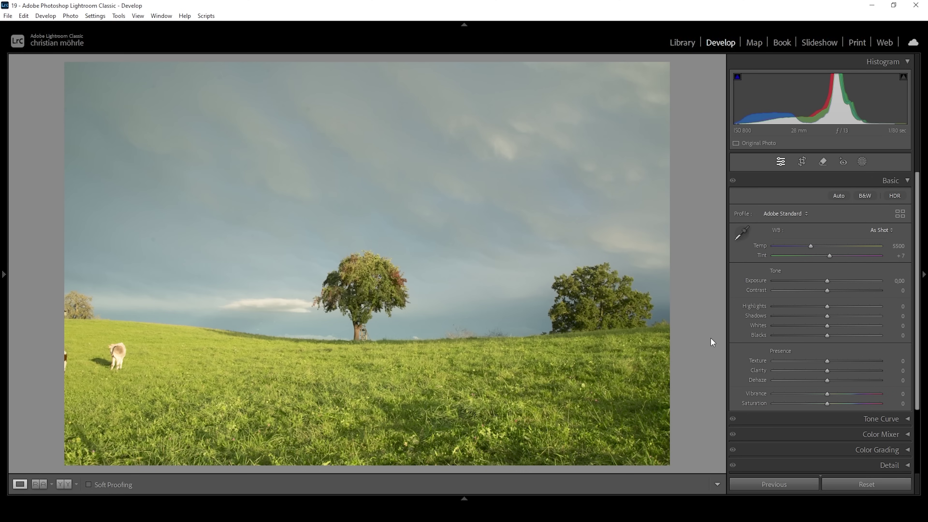
# - Warm the white balance by setting Temp to 5700
pyautogui.moveTo(811, 246); pyautogui.dragTo(814, 249)
pyautogui.click(896, 245)
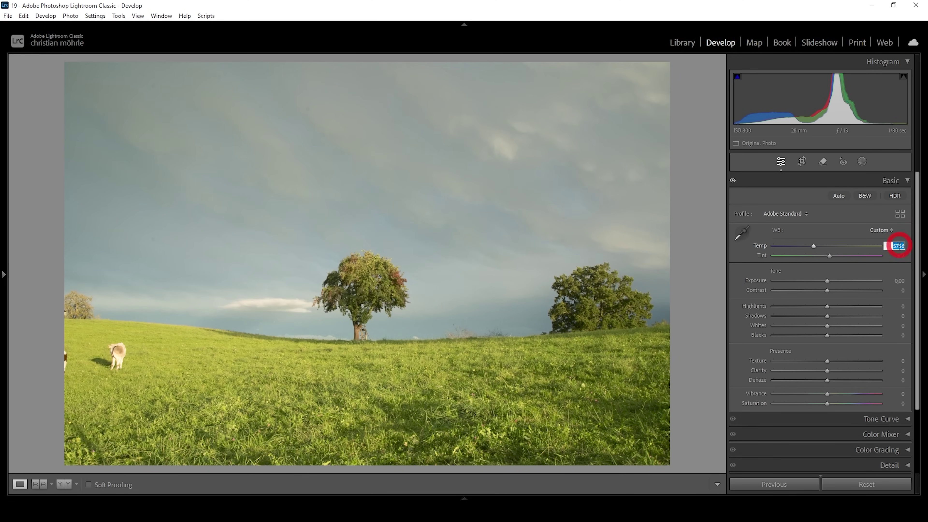
pyautogui.write('5700')
pyautogui.press('Return')
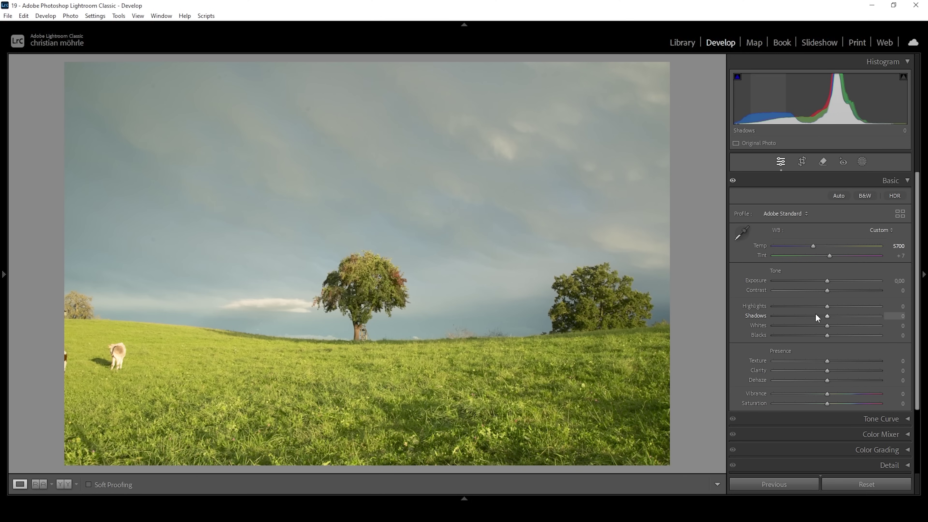
# - Lower Highlights to -44 and raise Blacks to +7
pyautogui.moveTo(827, 306); pyautogui.dragTo(805, 309)
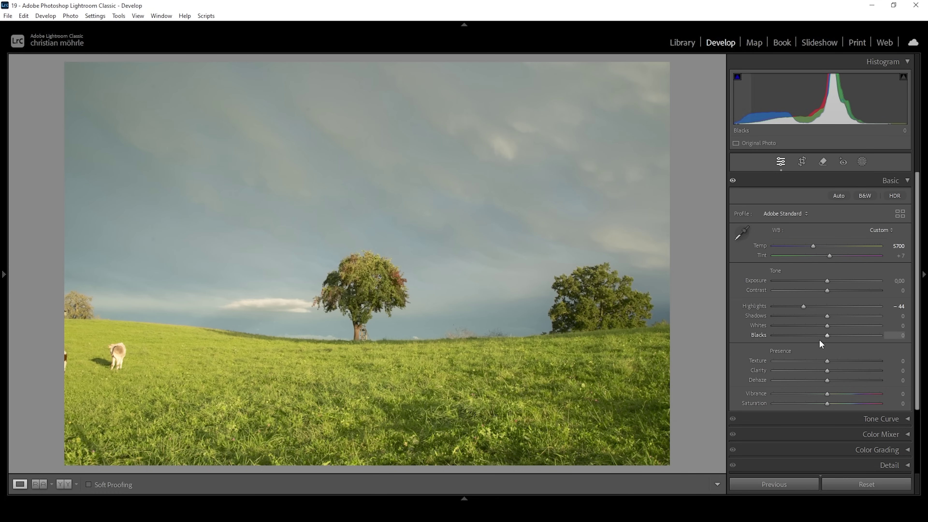
pyautogui.moveTo(826, 335); pyautogui.dragTo(830, 336)
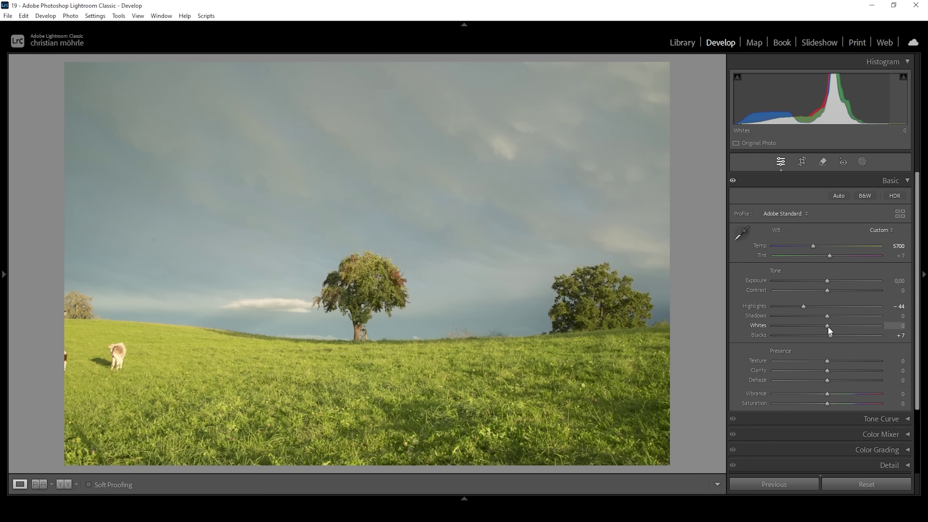
# - Raise Whites to +26 and Contrast to +9
pyautogui.moveTo(828, 327); pyautogui.dragTo(837, 327)
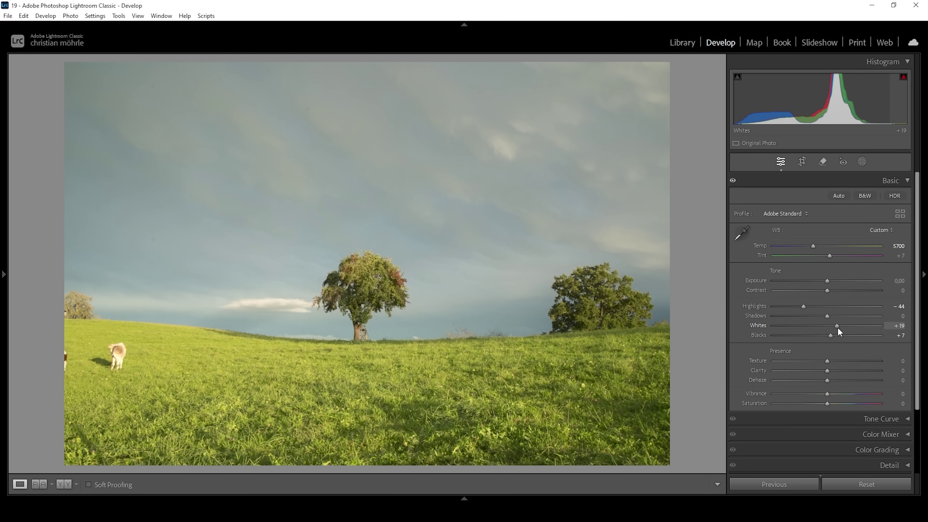
pyautogui.moveTo(838, 327); pyautogui.dragTo(841, 328)
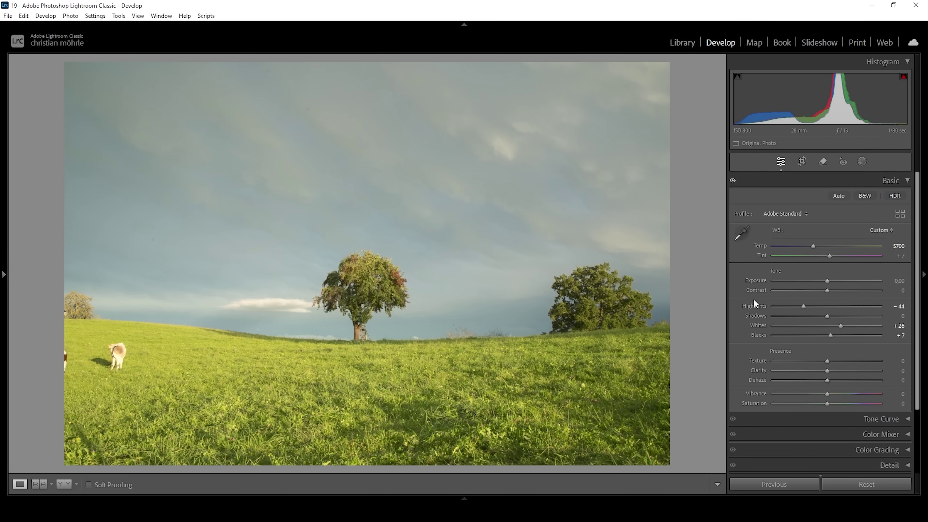
pyautogui.moveTo(828, 291); pyautogui.dragTo(831, 291)
pyautogui.click(831, 288)
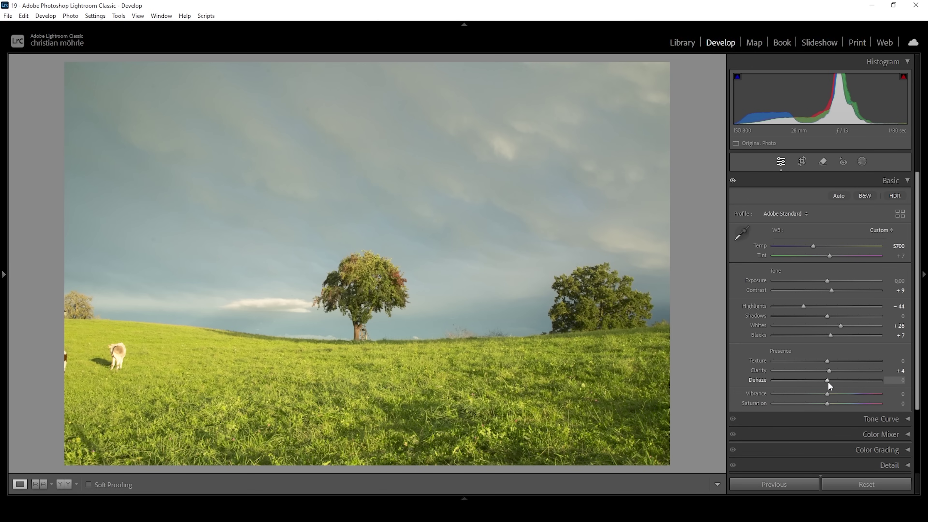
# - Add a light Dehaze of +3 and Texture of +6
pyautogui.moveTo(828, 382); pyautogui.dragTo(832, 383)
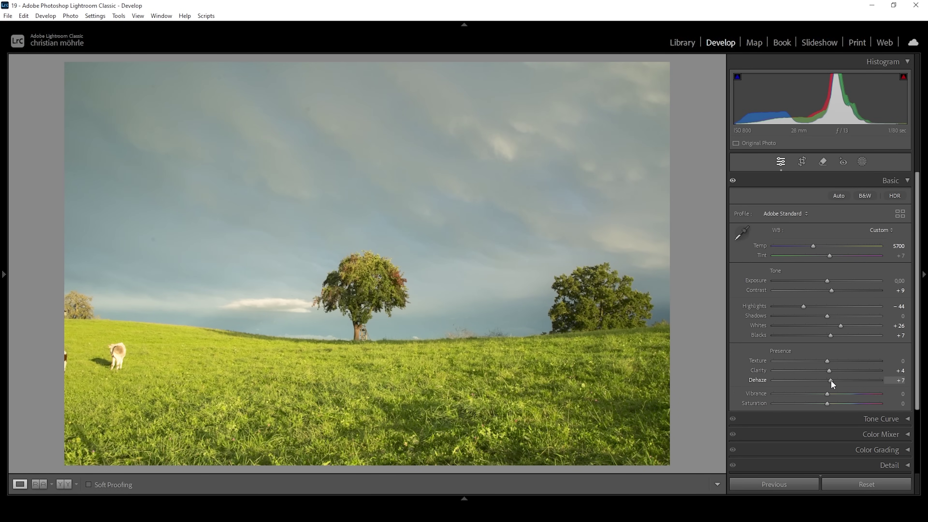
pyautogui.moveTo(831, 380); pyautogui.dragTo(829, 381)
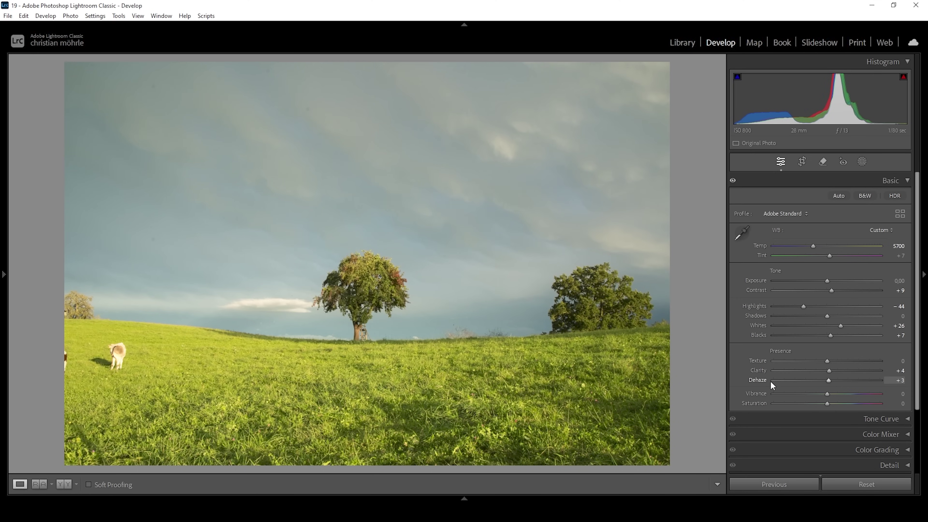
pyautogui.moveTo(827, 361); pyautogui.dragTo(830, 361)
pyautogui.click(68, 485)
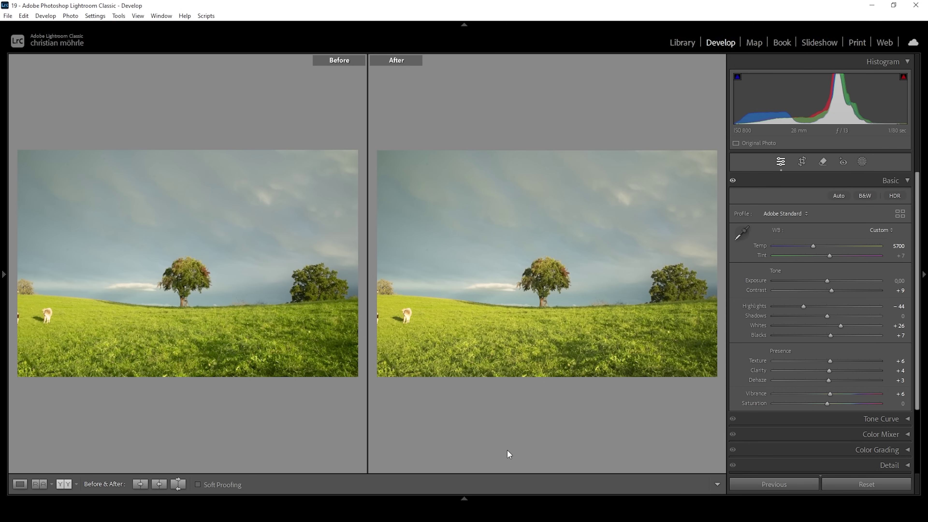
pyautogui.click(21, 484)
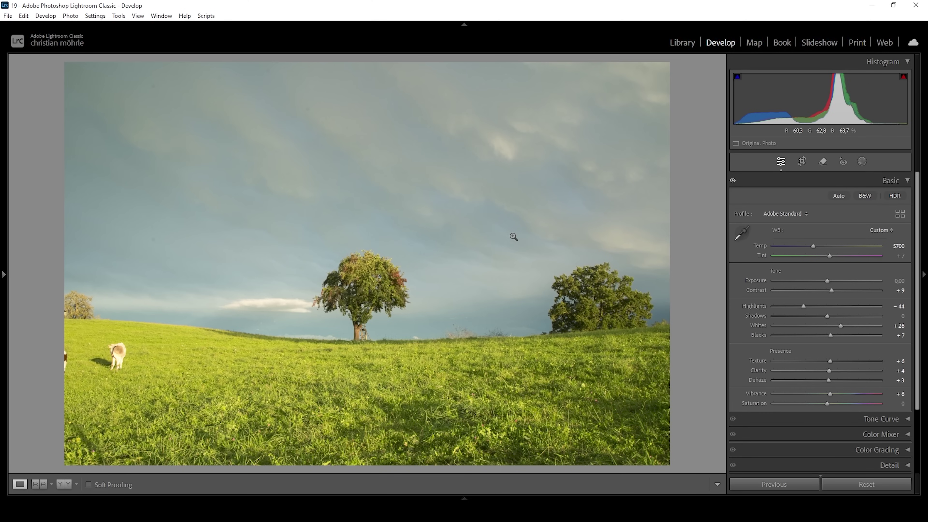
# - Create an automatic Sky mask and hide its red overlay
pyautogui.click(861, 163)
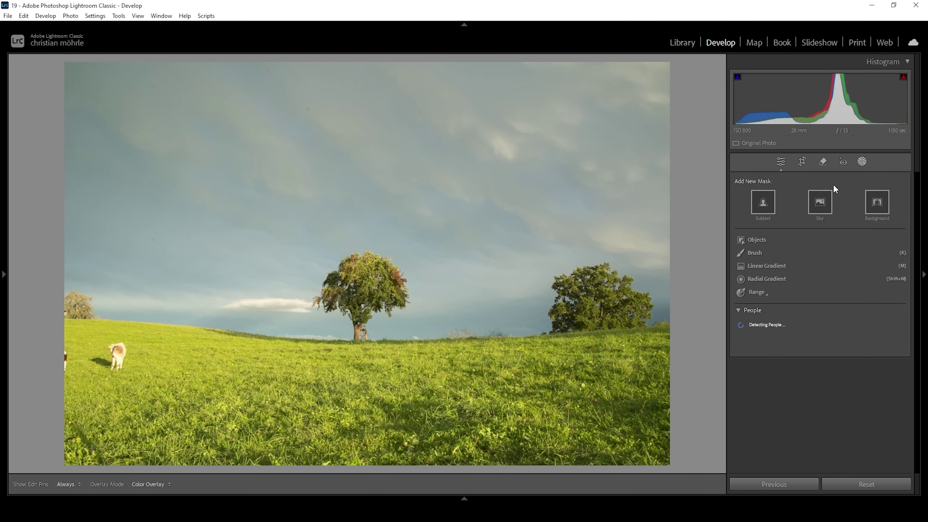
pyautogui.click(820, 215)
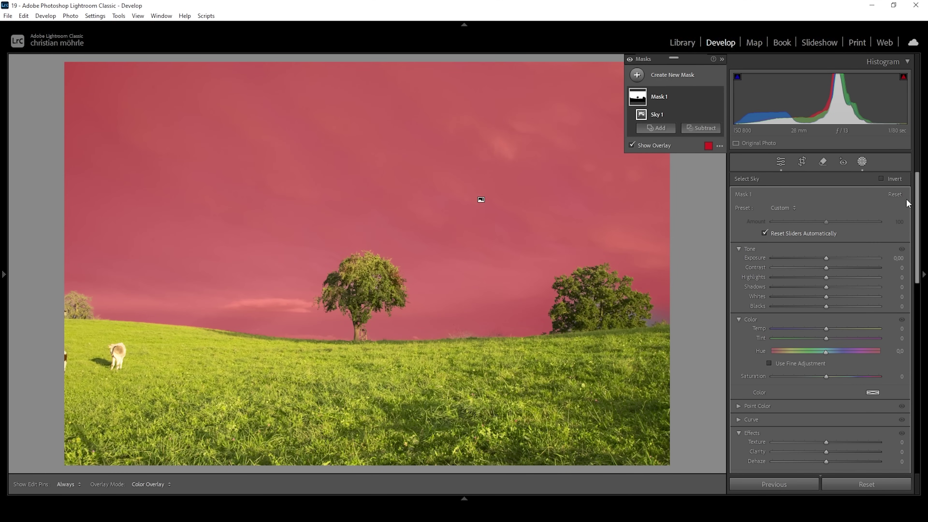
pyautogui.click(631, 145)
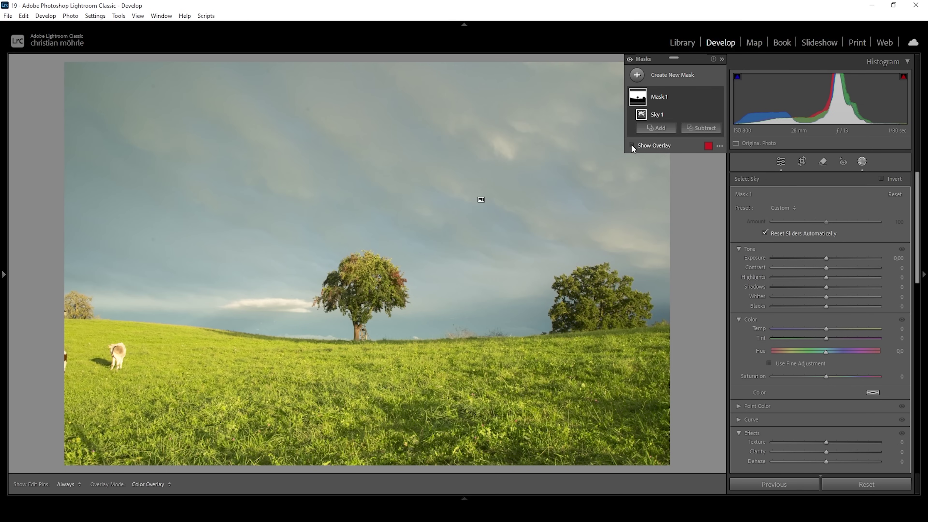
# - Boost the sky mask's contrast and settle its Dehaze at +10
pyautogui.click(825, 267)
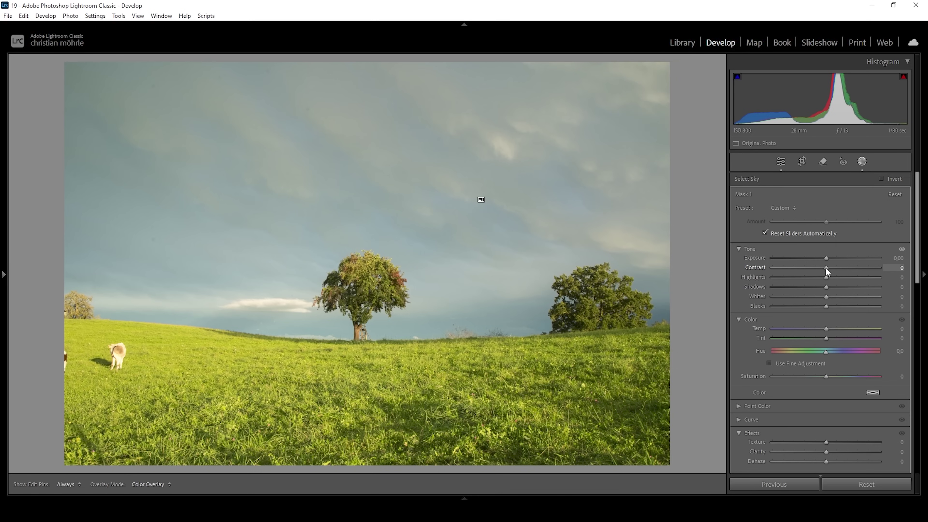
pyautogui.moveTo(826, 268); pyautogui.dragTo(841, 269)
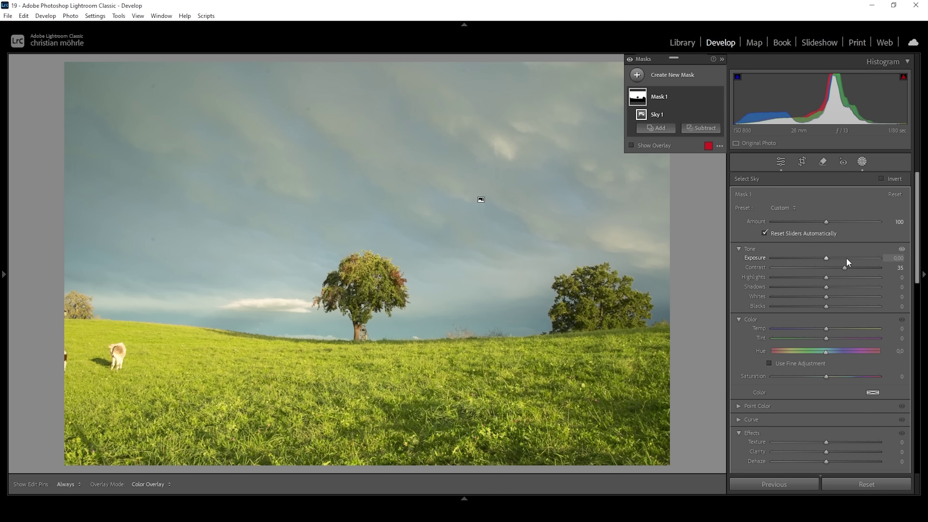
pyautogui.moveTo(919, 188); pyautogui.dragTo(917, 238)
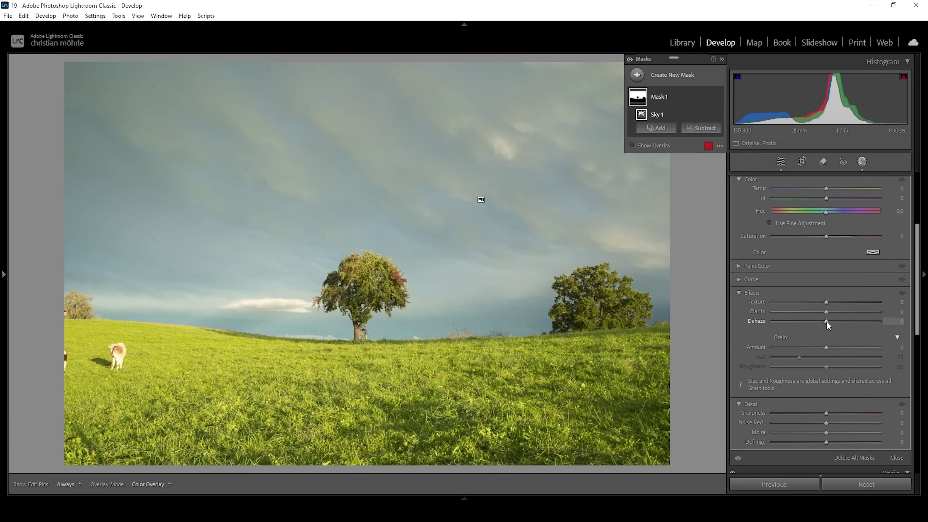
pyautogui.moveTo(827, 321); pyautogui.dragTo(851, 321)
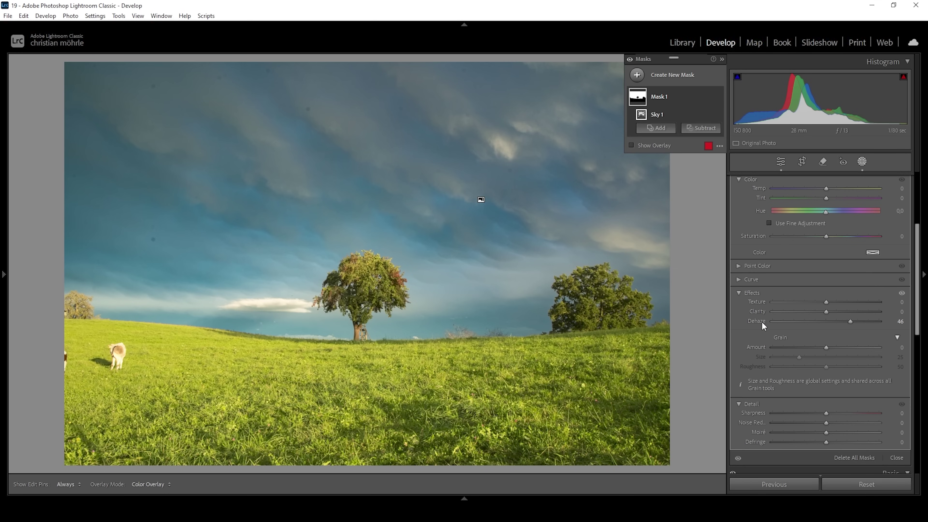
pyautogui.moveTo(848, 321); pyautogui.dragTo(829, 322)
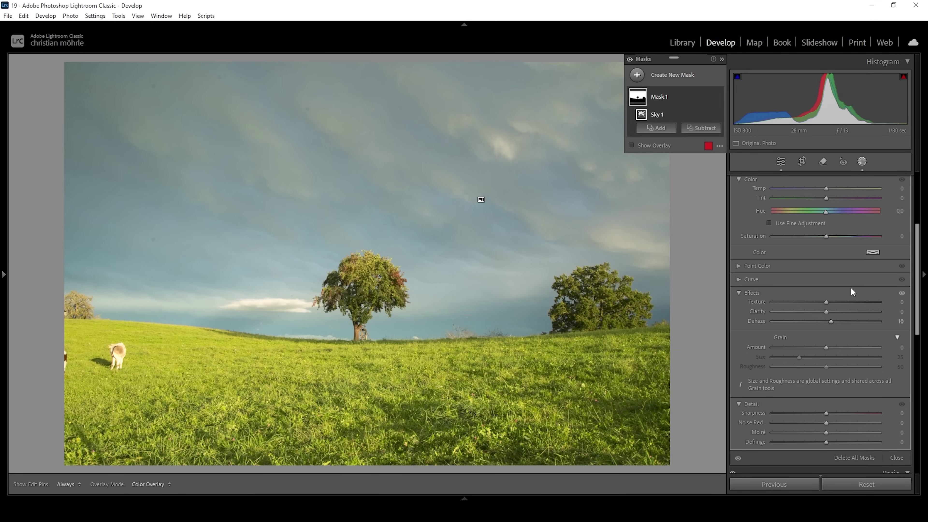
# - Set the sky mask's Clarity to 34 to bring out cloud detail
pyautogui.moveTo(826, 310); pyautogui.dragTo(906, 312)
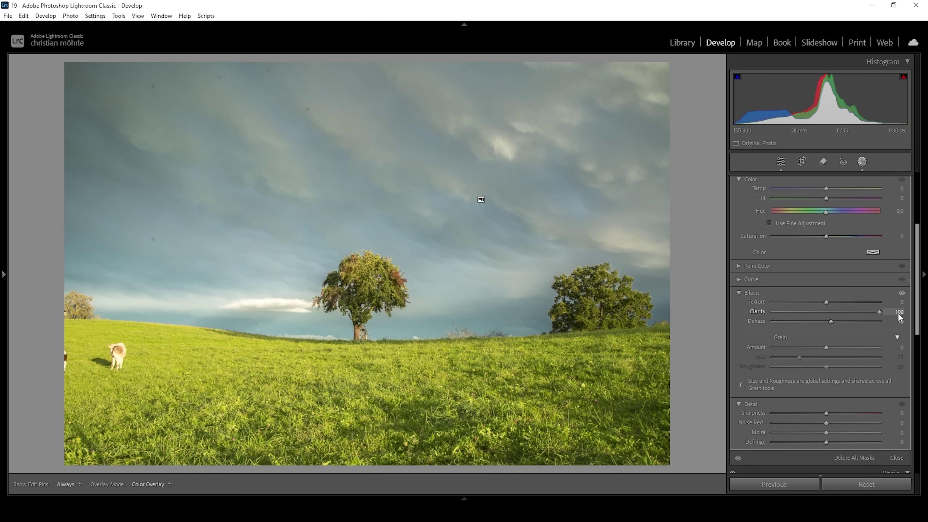
pyautogui.moveTo(857, 315); pyautogui.dragTo(852, 314)
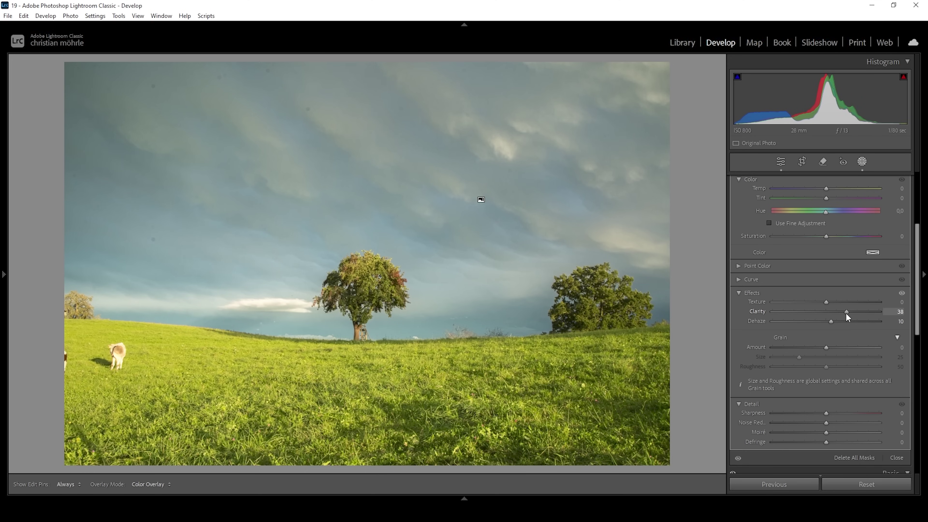
pyautogui.moveTo(846, 314); pyautogui.dragTo(843, 313)
pyautogui.moveTo(846, 318); pyautogui.dragTo(845, 317)
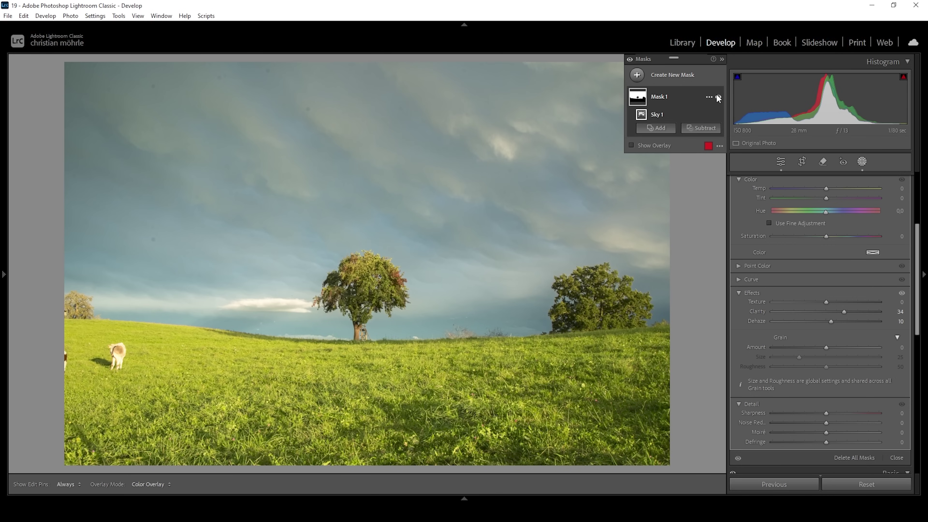
pyautogui.click(717, 97)
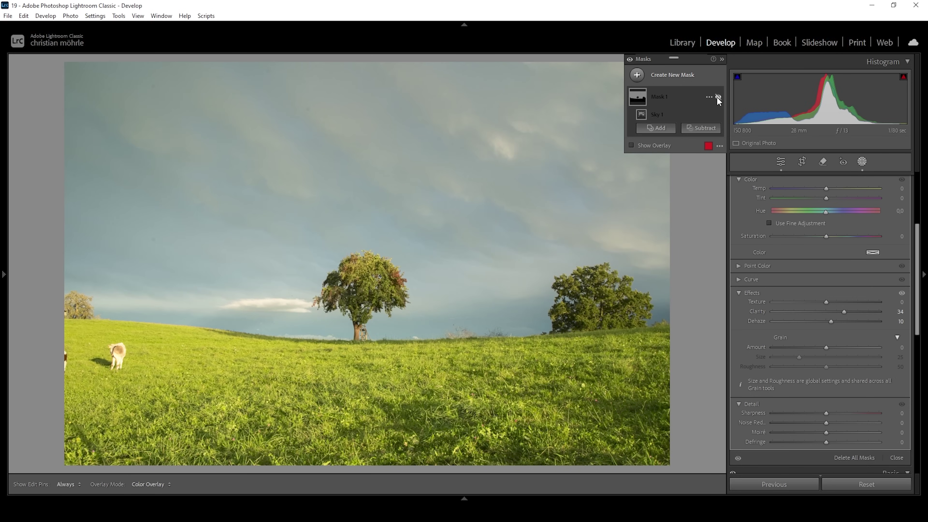
pyautogui.click(718, 97)
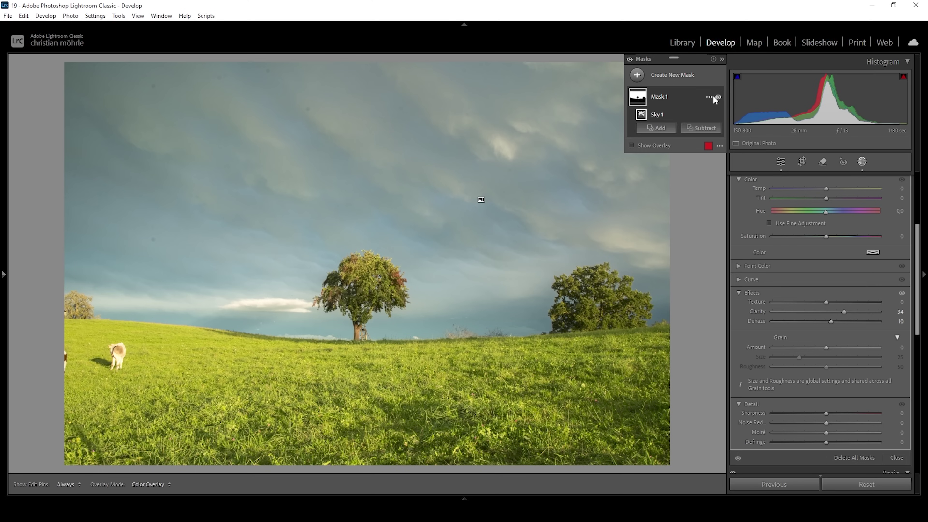
# - Add a Linear Gradient mask dragged down over the upper sky
pyautogui.click(637, 79)
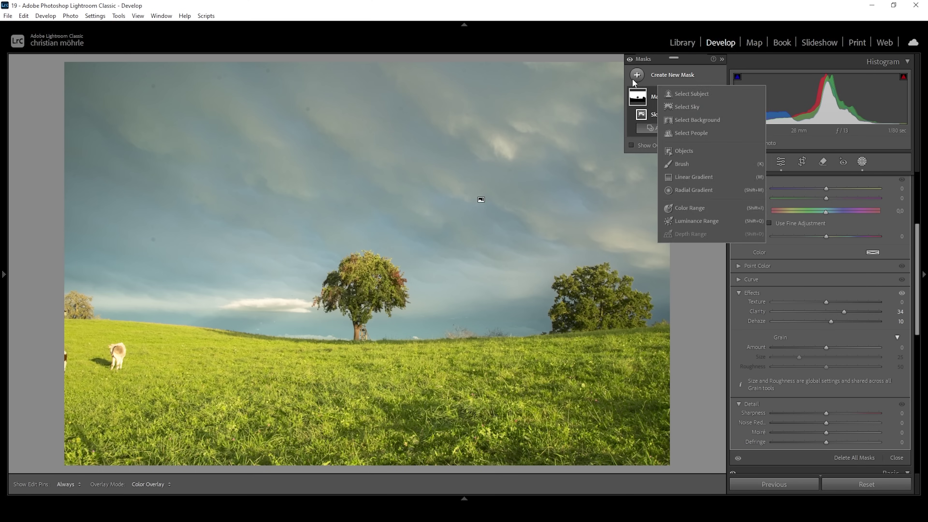
pyautogui.click(681, 177)
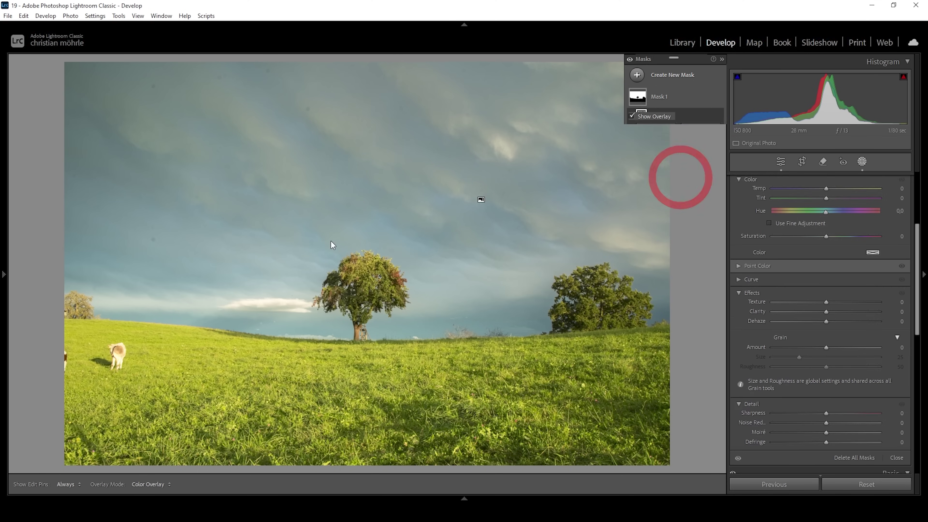
pyautogui.moveTo(380, 200); pyautogui.dragTo(383, 300)
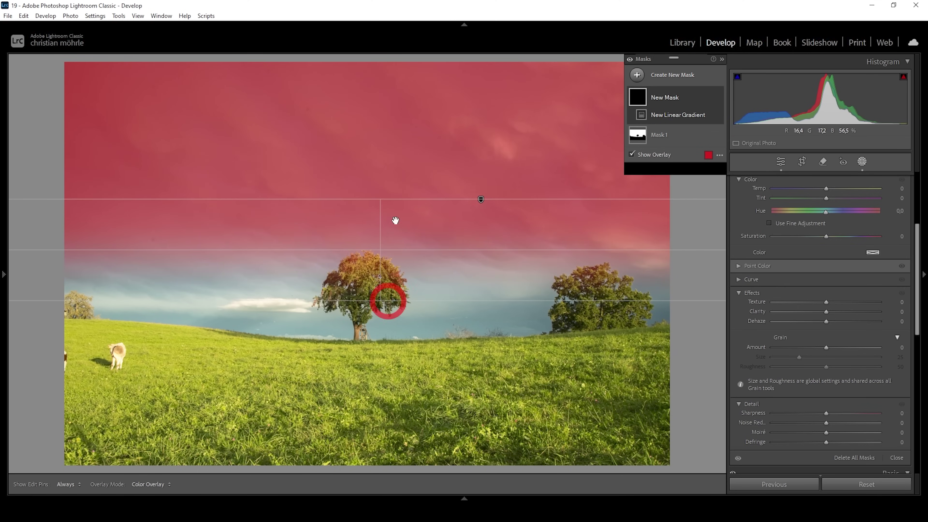
pyautogui.moveTo(380, 196); pyautogui.dragTo(385, 136)
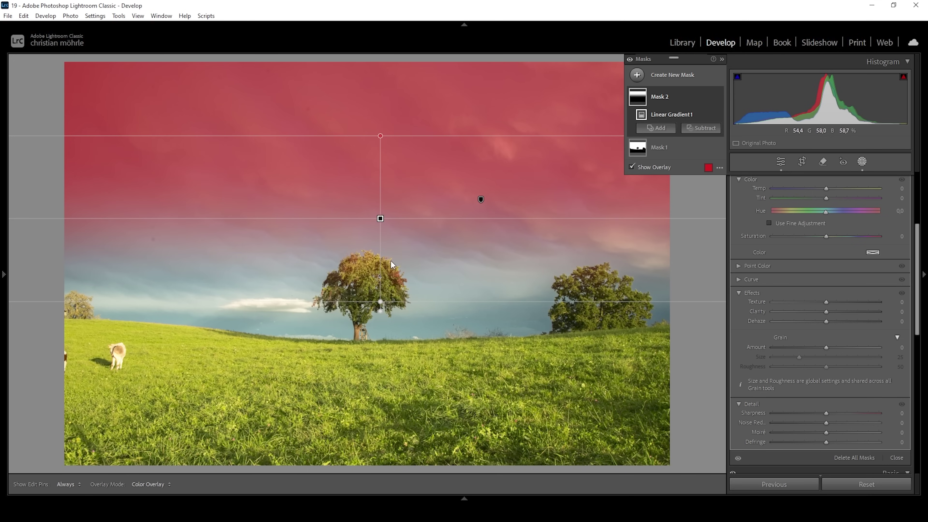
pyautogui.scroll(5, 857, 294)
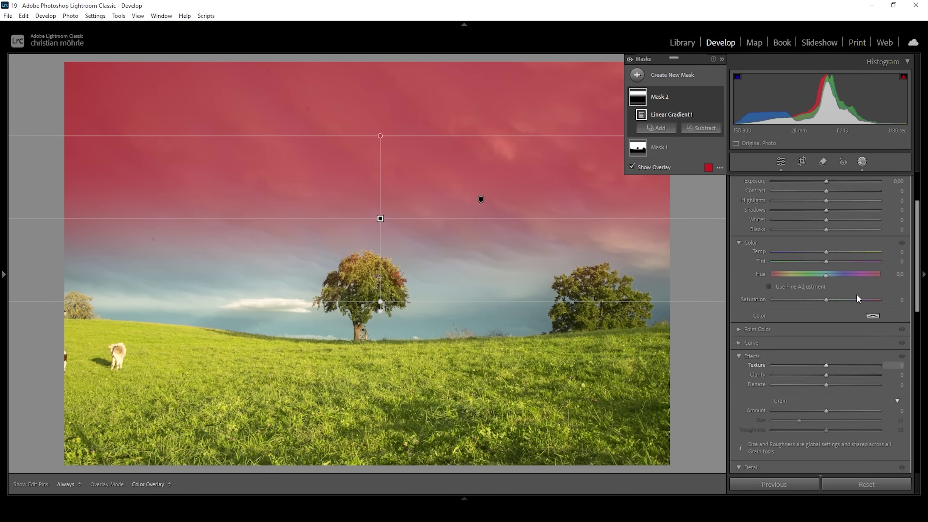
# - Give the gradient mask Contrast 30 and Blacks -27
pyautogui.moveTo(827, 267); pyautogui.dragTo(842, 267)
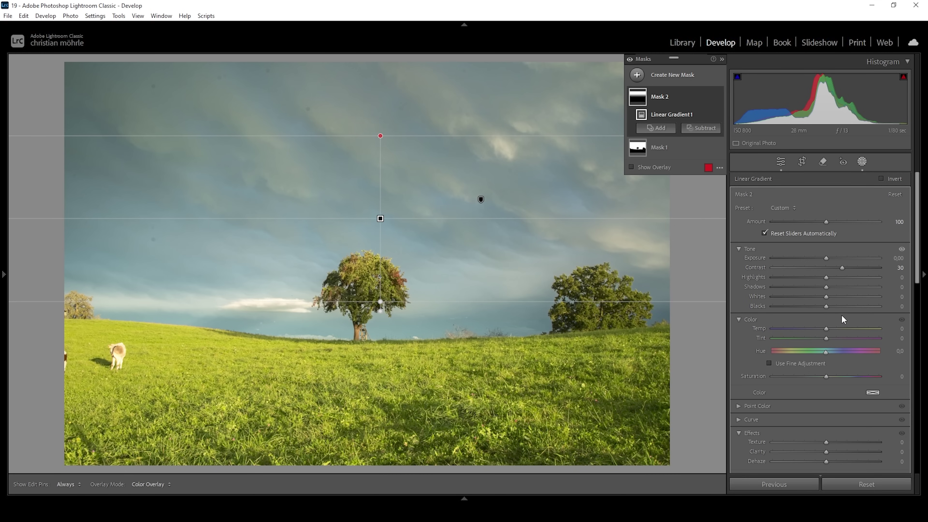
pyautogui.moveTo(826, 308); pyautogui.dragTo(811, 306)
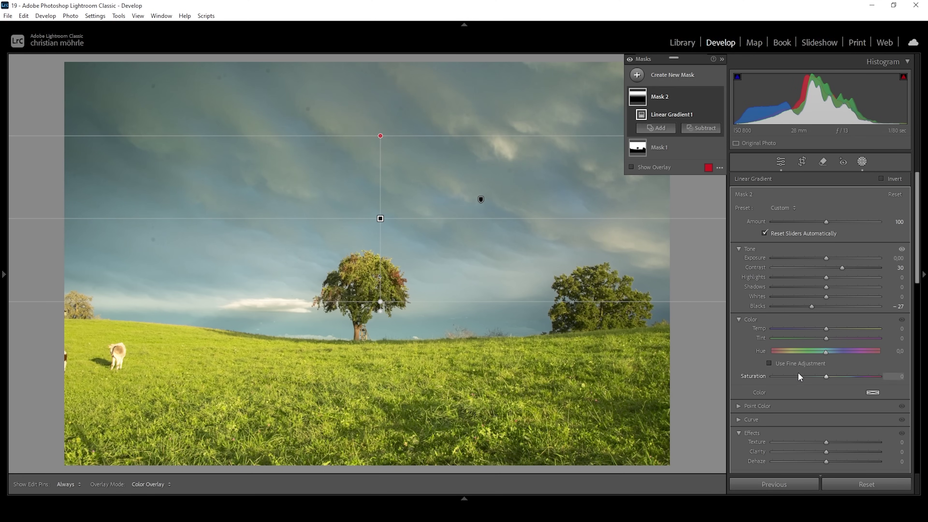
pyautogui.scroll(-3, 798, 372)
# - Give the sky gradient Clarity 10 and Tint +3, then start a third Linear Gradient mask
pyautogui.moveTo(825, 325); pyautogui.dragTo(832, 330)
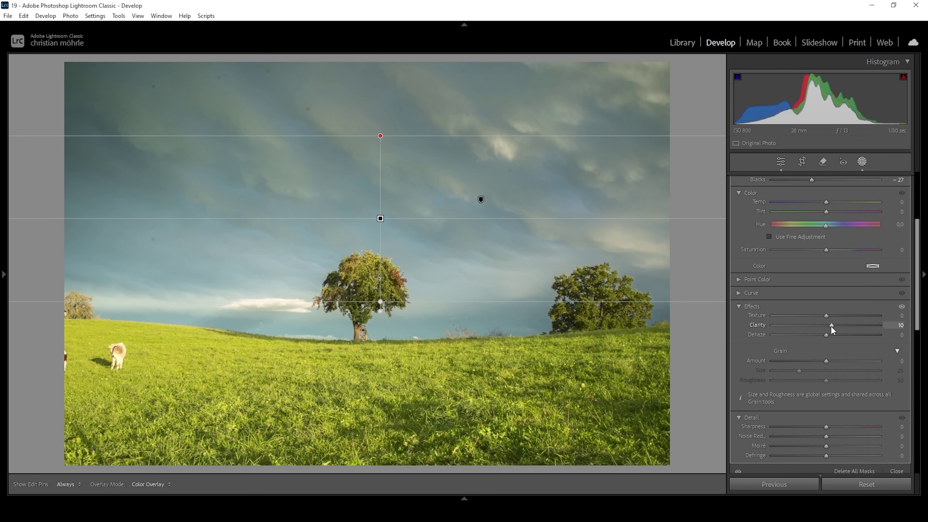
pyautogui.scroll(2, 859, 314)
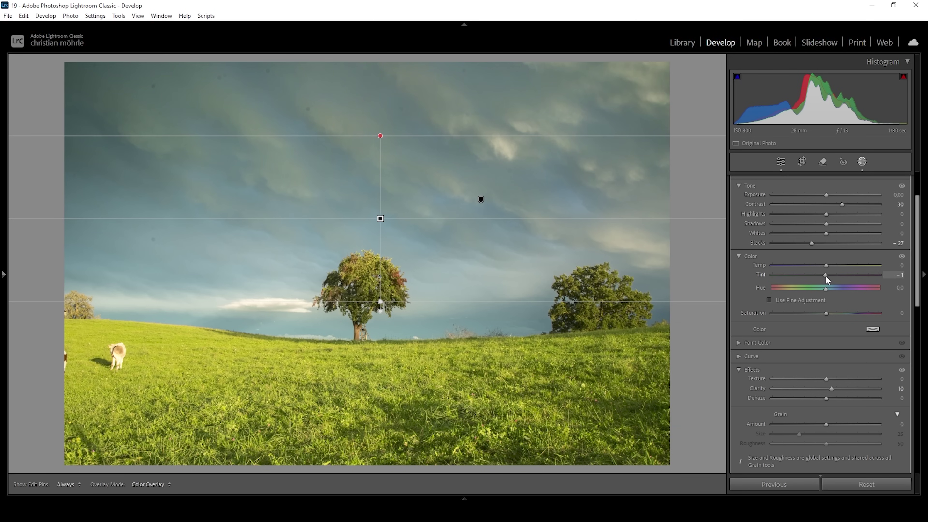
pyautogui.moveTo(825, 277); pyautogui.dragTo(827, 277)
pyautogui.click(828, 276)
pyautogui.click(639, 76)
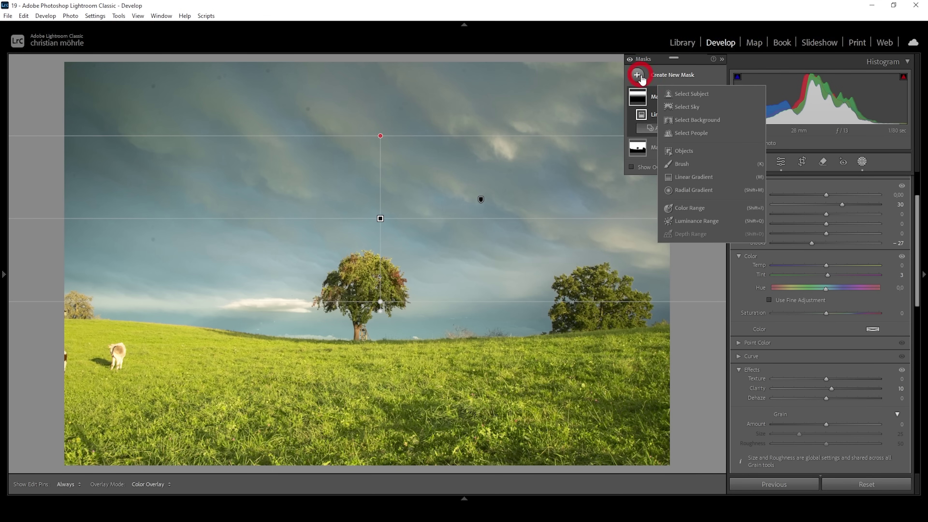
pyautogui.click(688, 177)
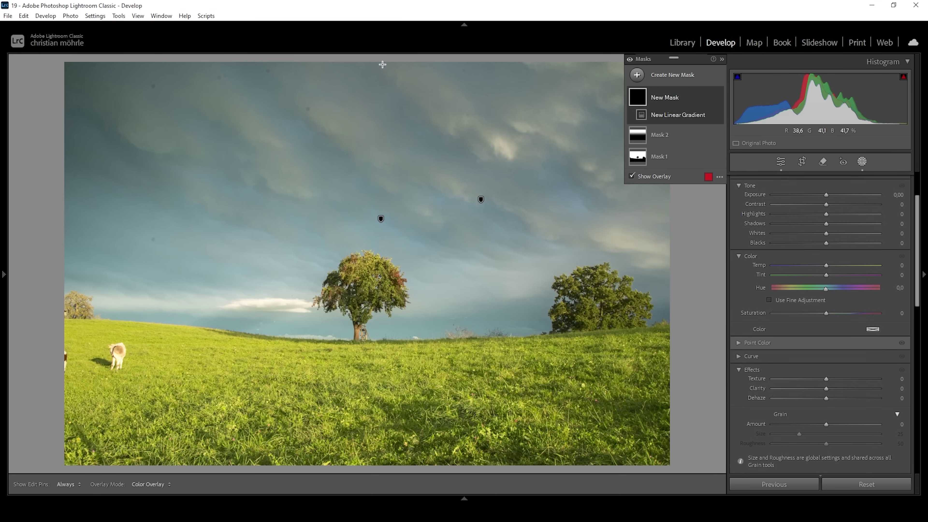
# - Lay a linear gradient across the top of the sky and lower its Blacks to -13
pyautogui.moveTo(382, 64); pyautogui.dragTo(383, 162)
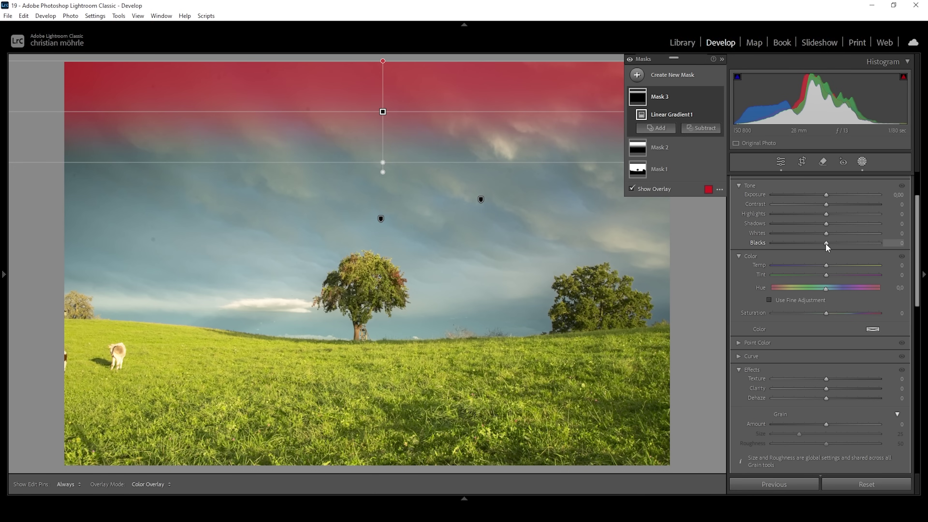
pyautogui.moveTo(825, 243); pyautogui.dragTo(819, 243)
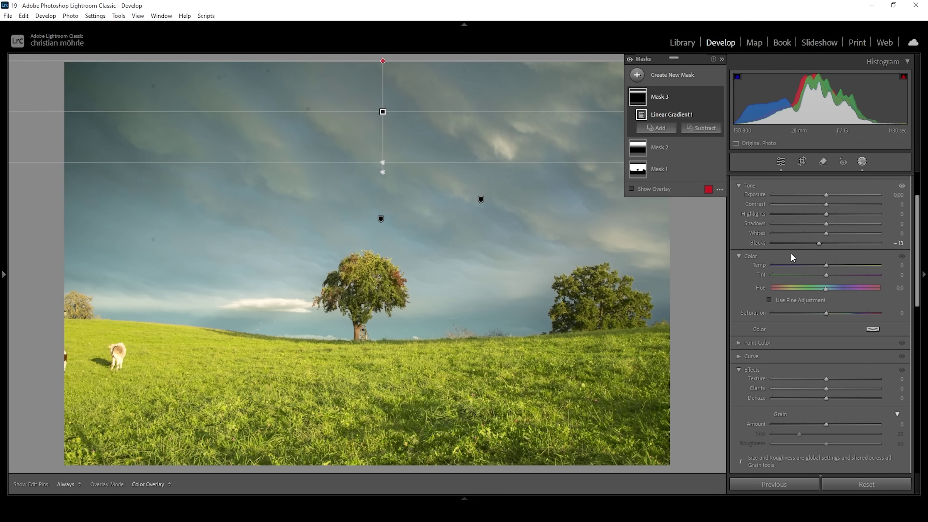
pyautogui.click(631, 79)
# - Add a fourth sky gradient at Exposure -0.31, tilted to the clouds and narrowed
pyautogui.click(699, 178)
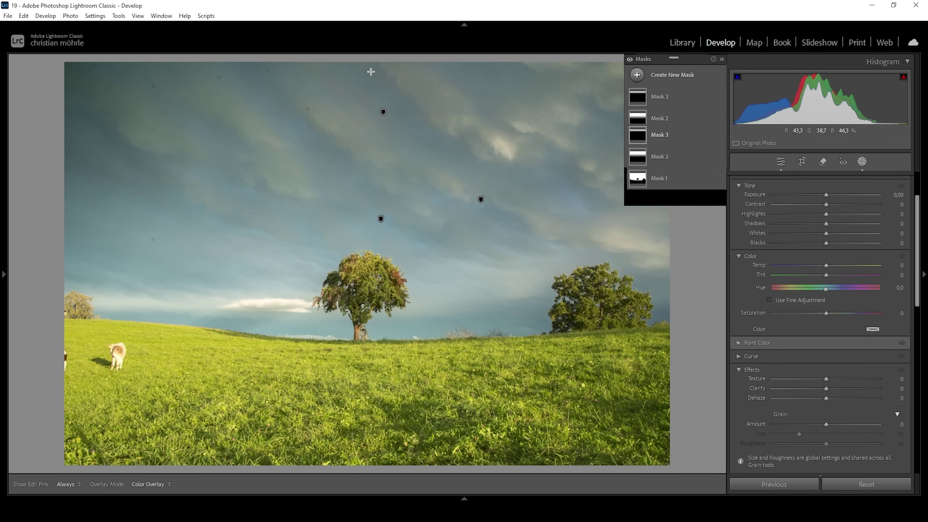
pyautogui.moveTo(370, 72); pyautogui.dragTo(374, 246)
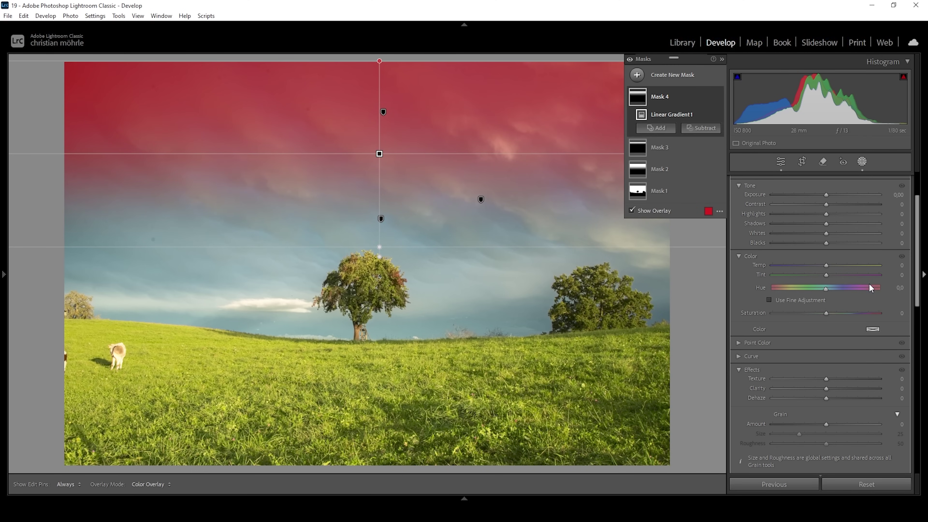
pyautogui.moveTo(824, 196); pyautogui.dragTo(819, 196)
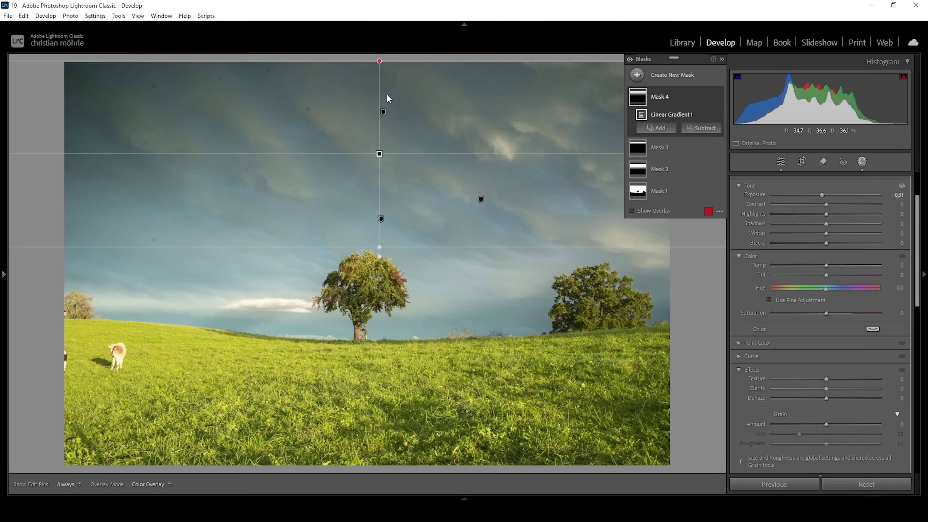
pyautogui.moveTo(380, 109); pyautogui.dragTo(378, 137)
pyautogui.moveTo(385, 233); pyautogui.dragTo(382, 195)
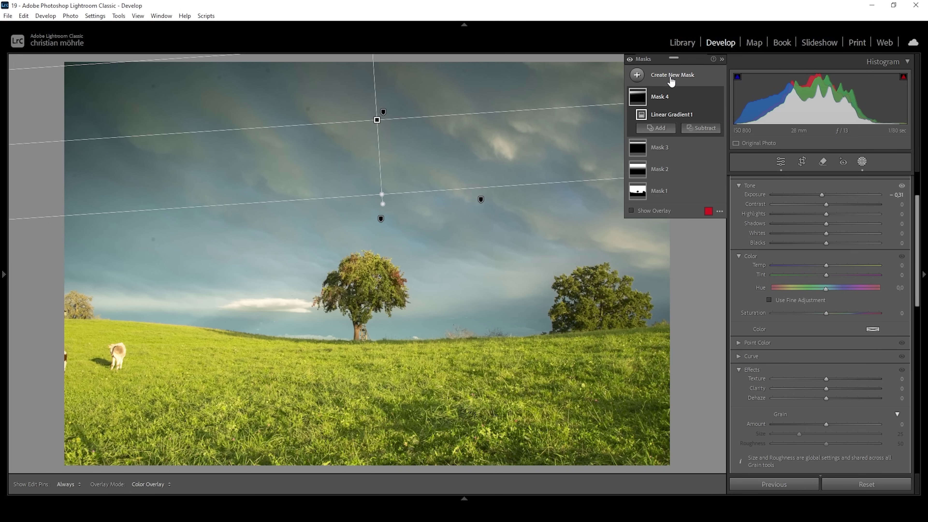
pyautogui.click(629, 60)
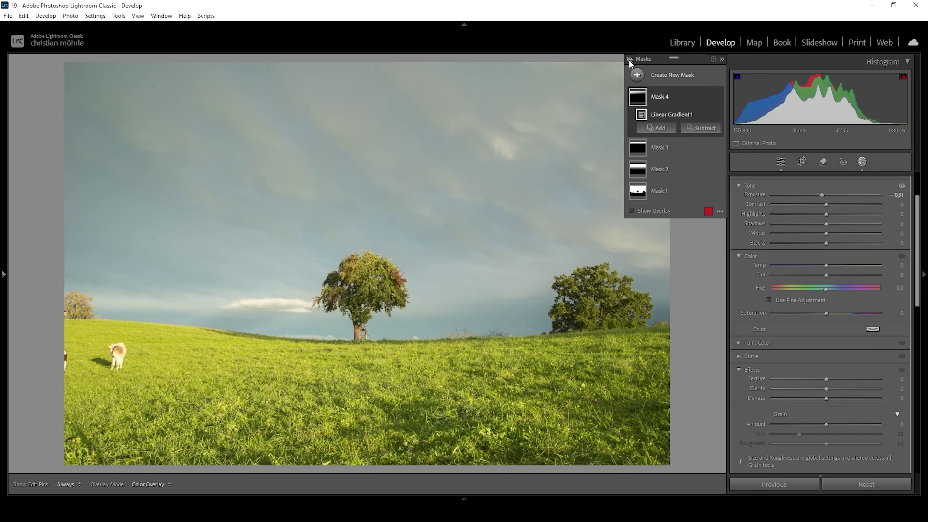
pyautogui.click(629, 60)
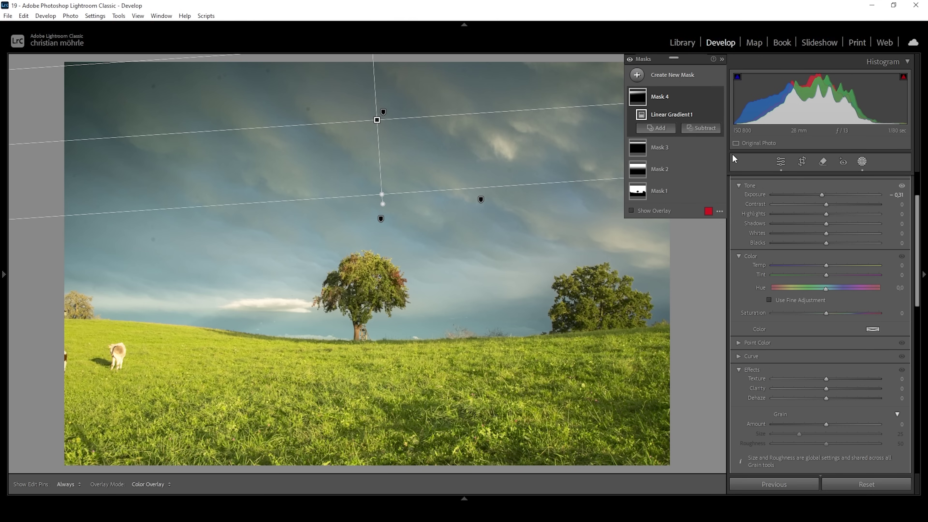
pyautogui.click(639, 80)
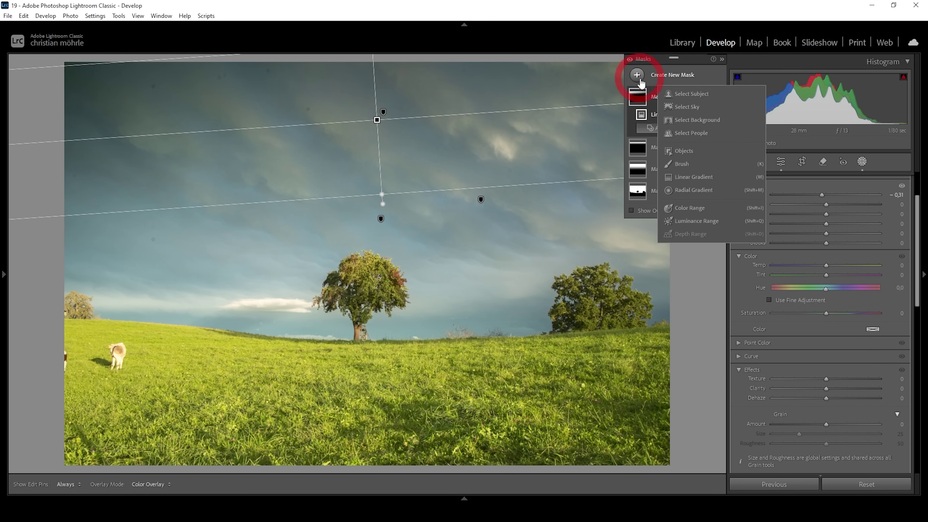
# - Lay a fifth gradient up over the foreground grass with Shadows at -100
pyautogui.click(700, 176)
pyautogui.moveTo(354, 436); pyautogui.dragTo(353, 355)
pyautogui.moveTo(354, 441); pyautogui.dragTo(353, 456)
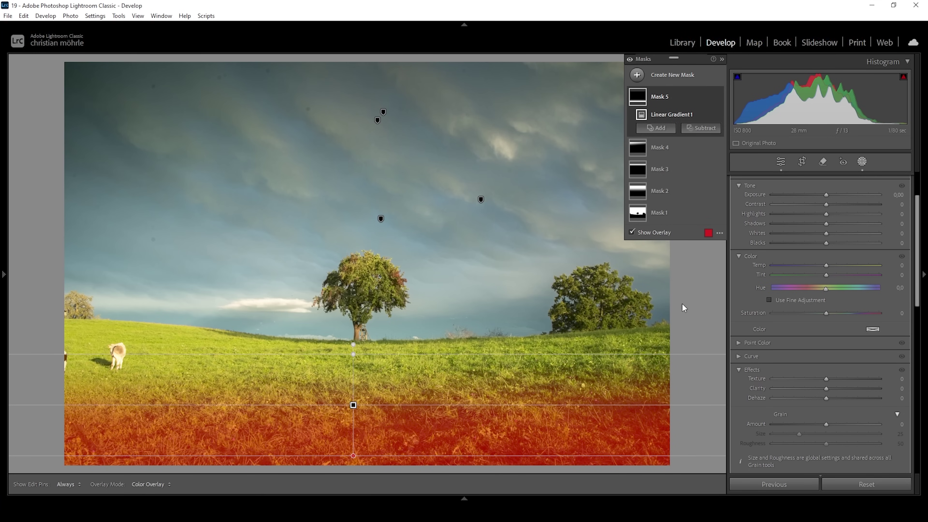
pyautogui.moveTo(826, 223); pyautogui.dragTo(641, 227)
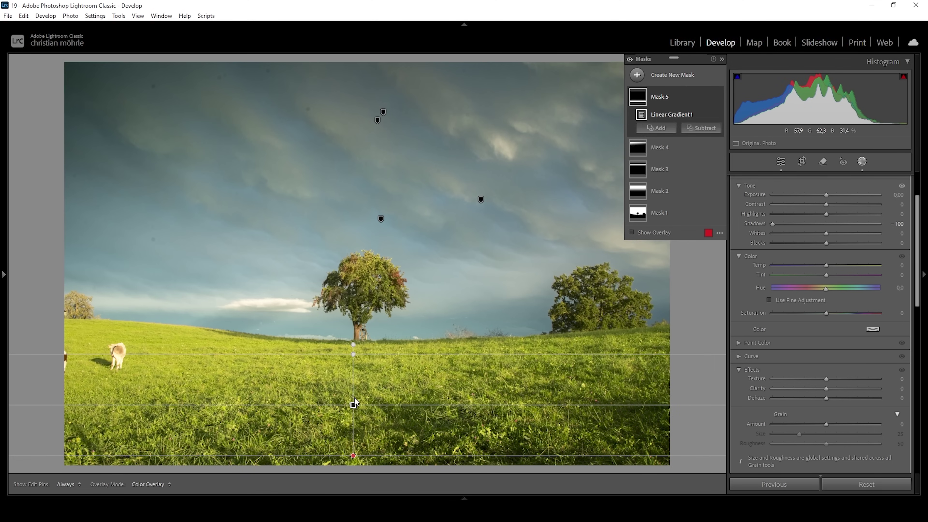
pyautogui.click(351, 377)
pyautogui.moveTo(354, 353); pyautogui.dragTo(353, 344)
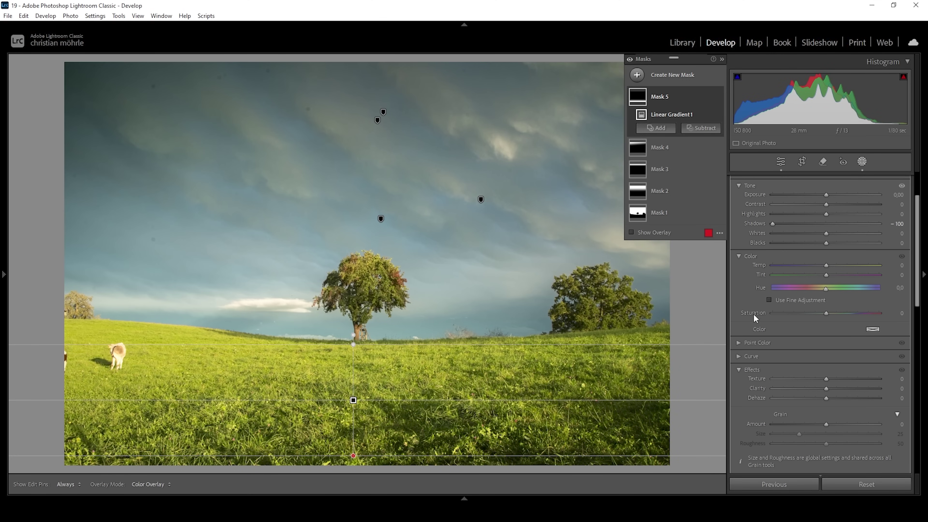
# - Create an inverted Select Sky mask covering the land and trees with Tint 22
pyautogui.click(637, 75)
pyautogui.click(692, 106)
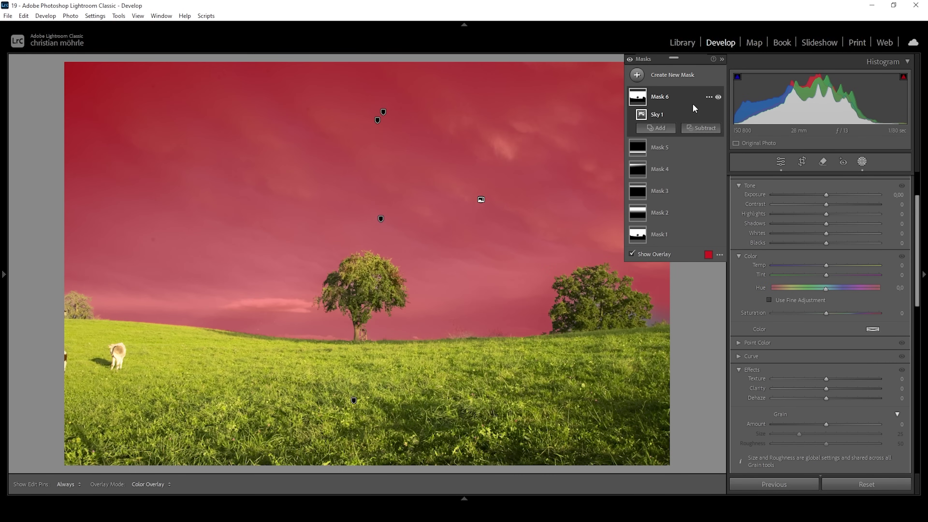
pyautogui.scroll(3, 883, 244)
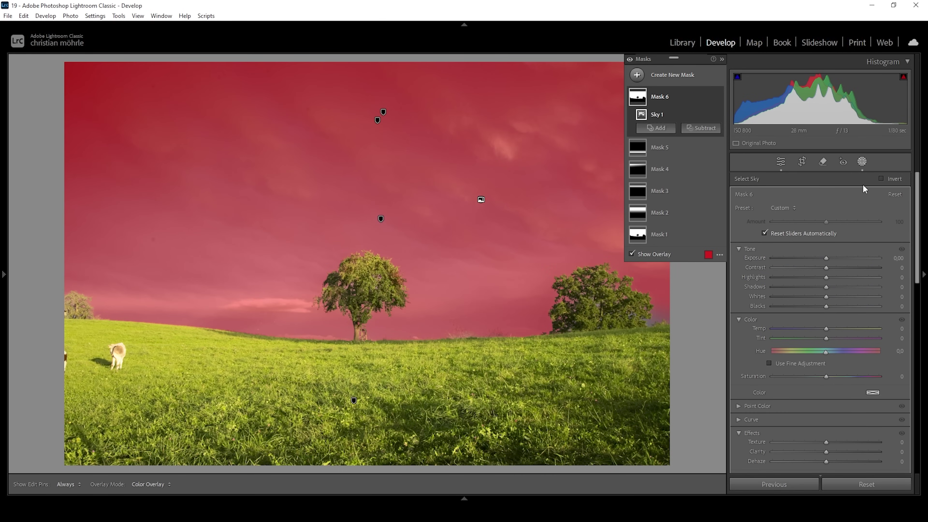
pyautogui.click(882, 178)
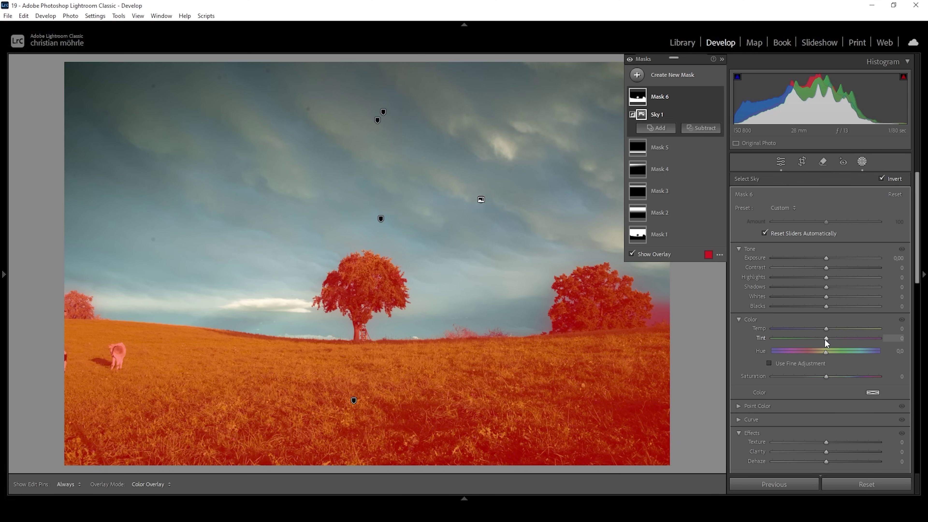
pyautogui.moveTo(826, 340); pyautogui.dragTo(828, 340)
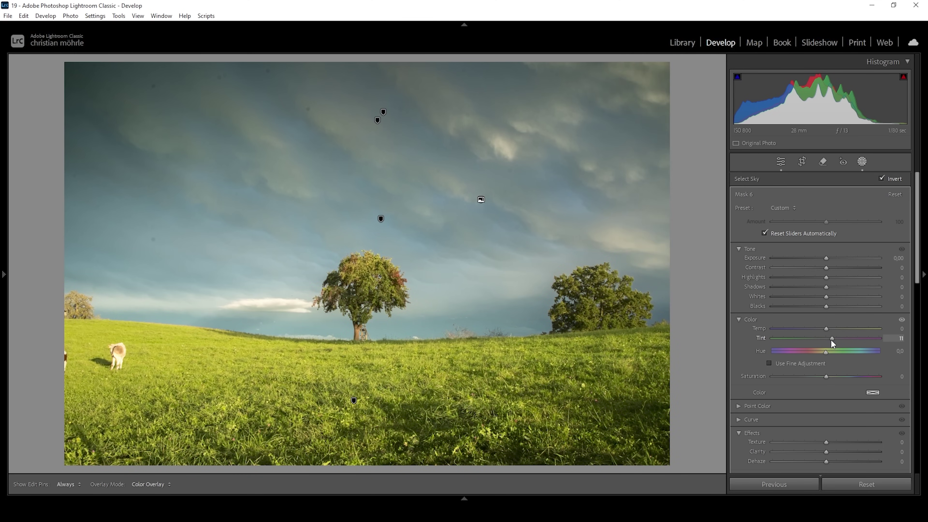
pyautogui.moveTo(836, 341); pyautogui.dragTo(837, 341)
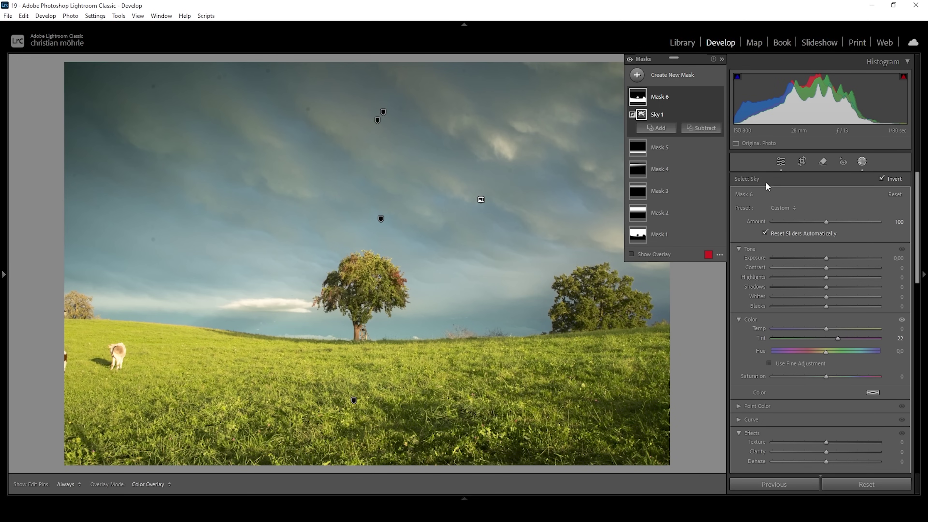
pyautogui.click(629, 60)
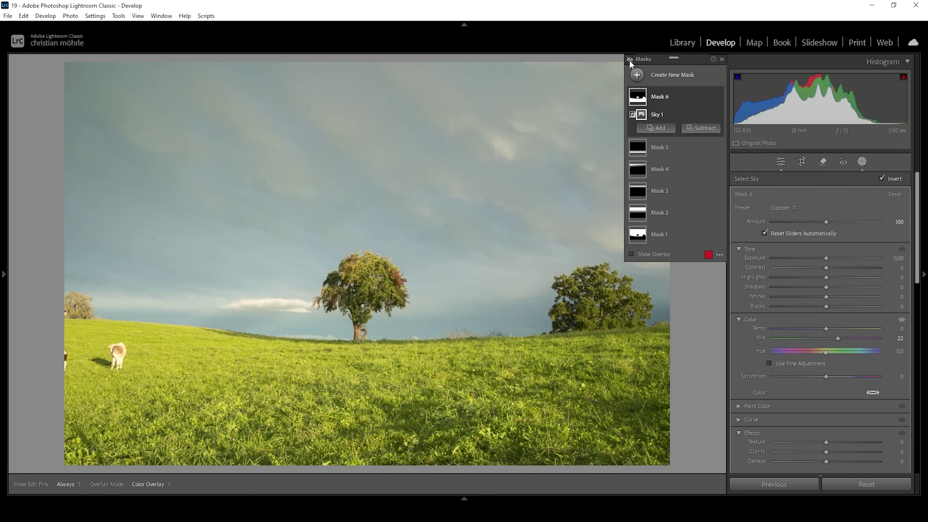
# - Turn the mask preview back on and exit masking to the Basic panel
pyautogui.click(629, 59)
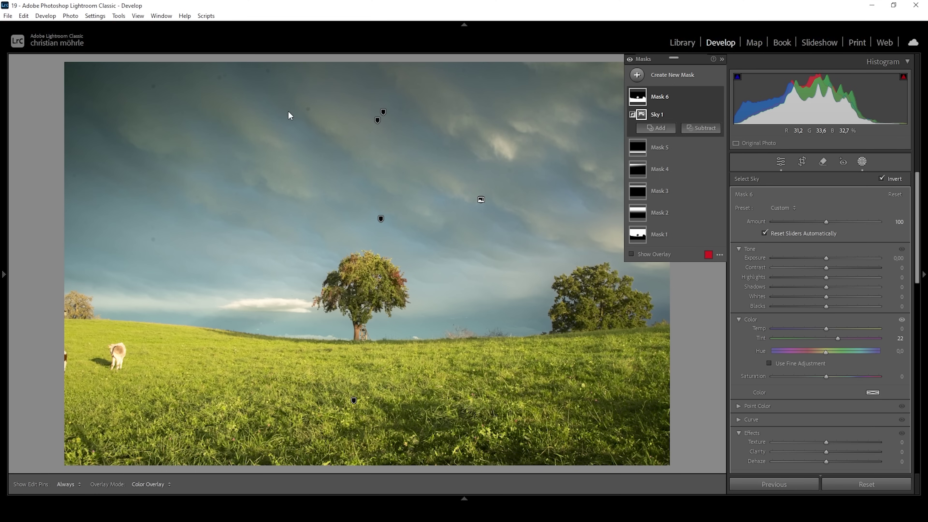
pyautogui.click(782, 162)
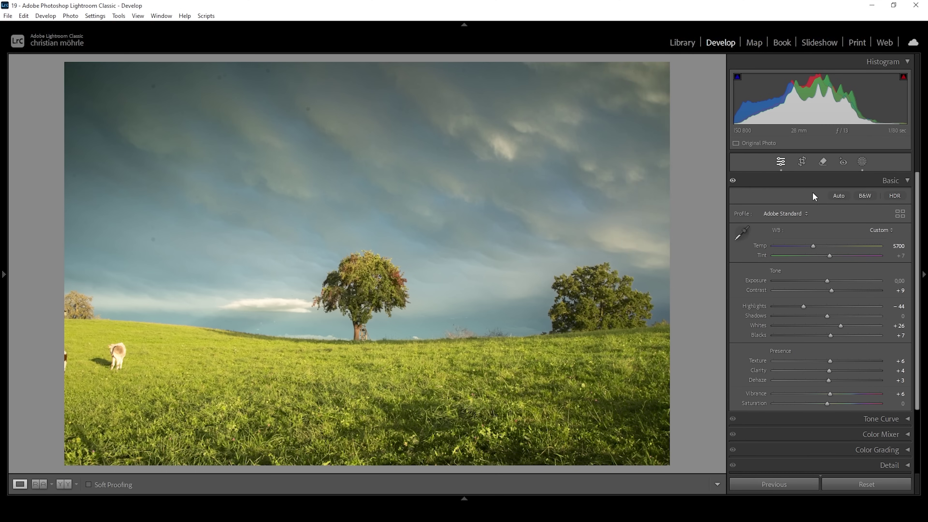
# - Raise HSL saturation: Yellow +7, Green +11, Aqua +8
pyautogui.scroll(-2, 918, 243)
pyautogui.scroll(-1, 919, 243)
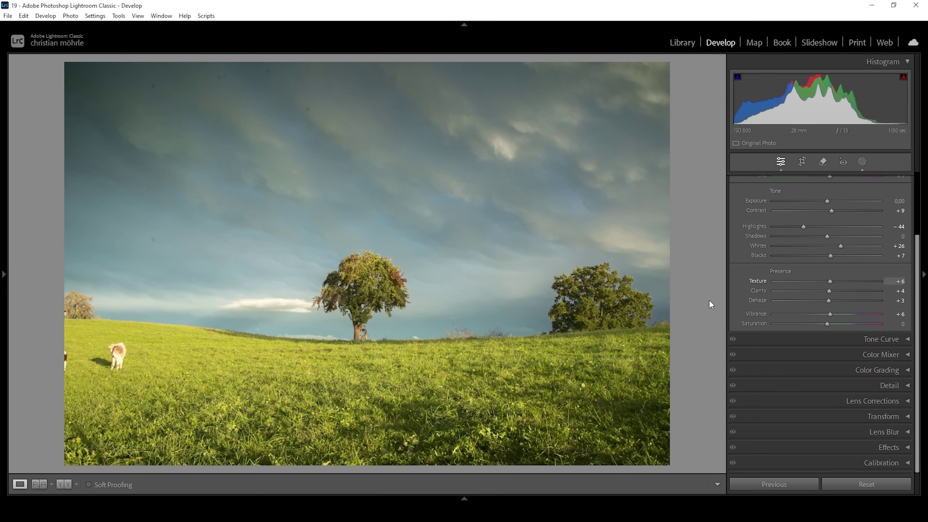
pyautogui.click(833, 357)
pyautogui.click(804, 366)
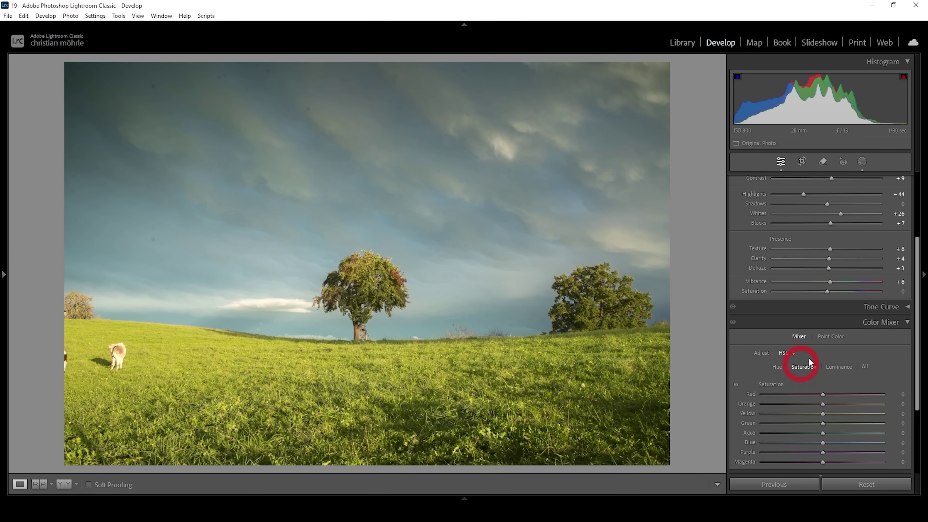
pyautogui.scroll(-2, 858, 279)
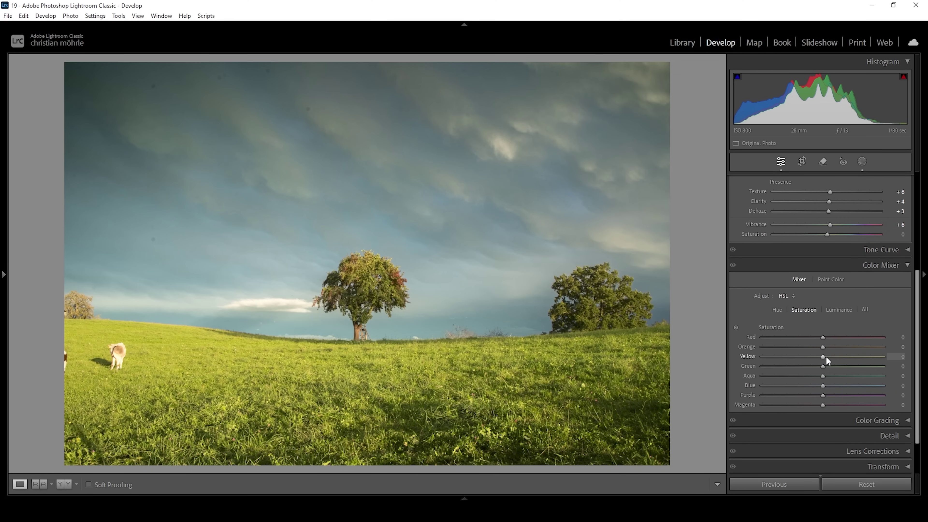
pyautogui.moveTo(826, 356); pyautogui.dragTo(834, 357)
pyautogui.moveTo(828, 366); pyautogui.dragTo(829, 367)
pyautogui.click(827, 375)
pyautogui.scroll(7, 826, 385)
pyautogui.click(910, 267)
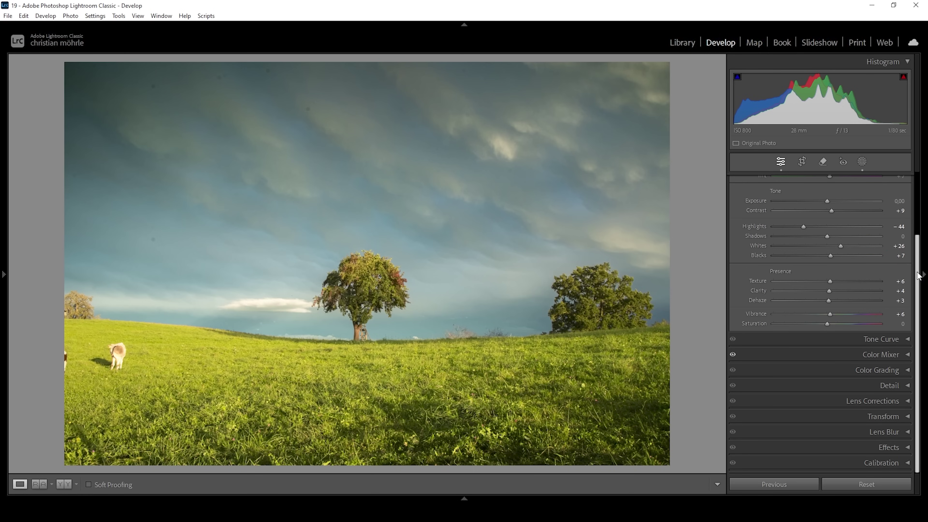
# - Set Calibration Blue Primary Hue to -9 and Saturation to +6
pyautogui.click(894, 465)
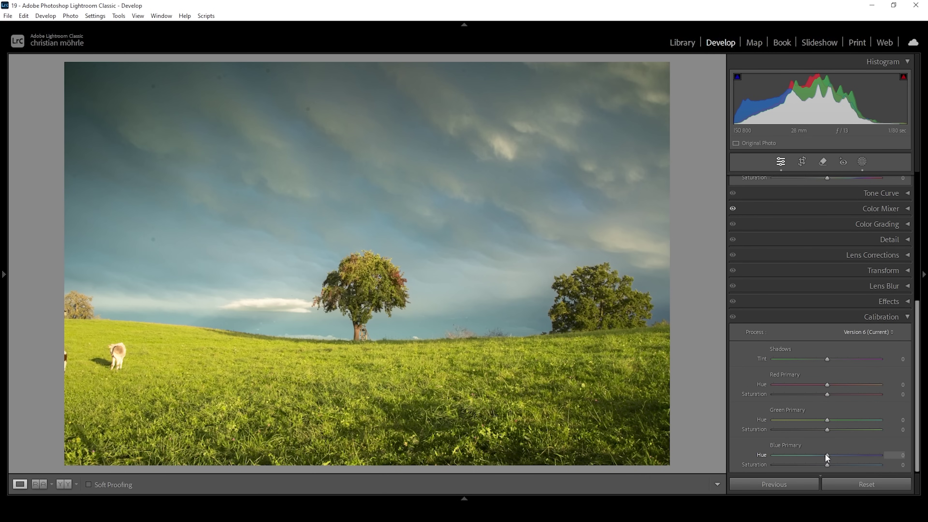
pyautogui.moveTo(825, 455); pyautogui.dragTo(820, 455)
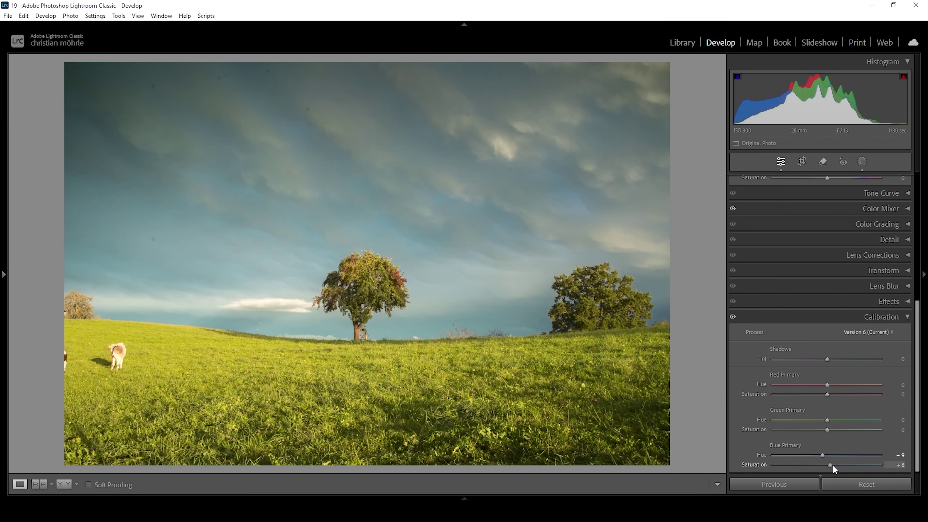
pyautogui.click(901, 320)
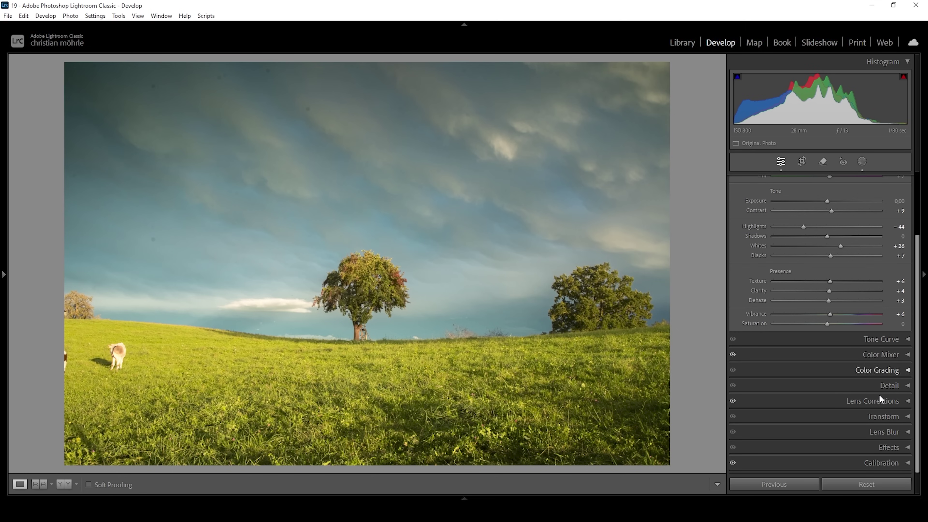
# - Run AI Denoise at Amount 50 to create an enhanced DNG
pyautogui.click(886, 385)
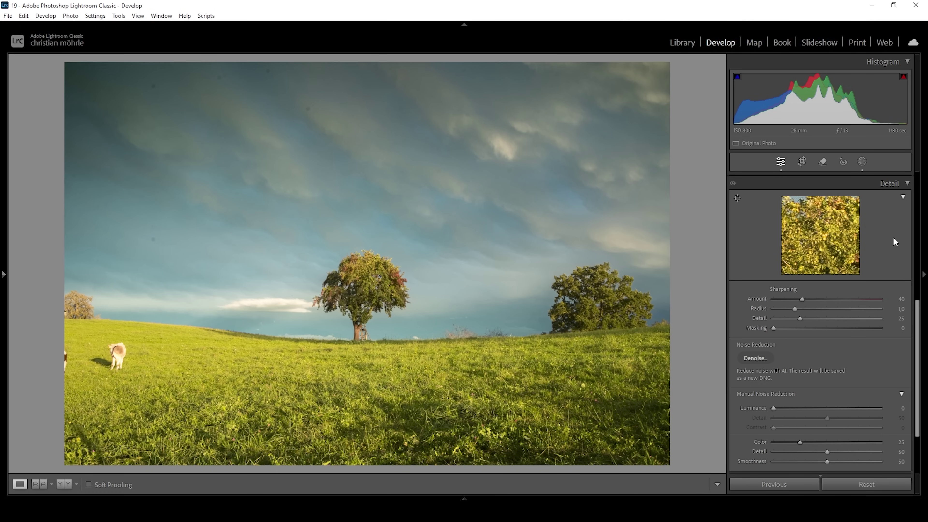
pyautogui.click(767, 356)
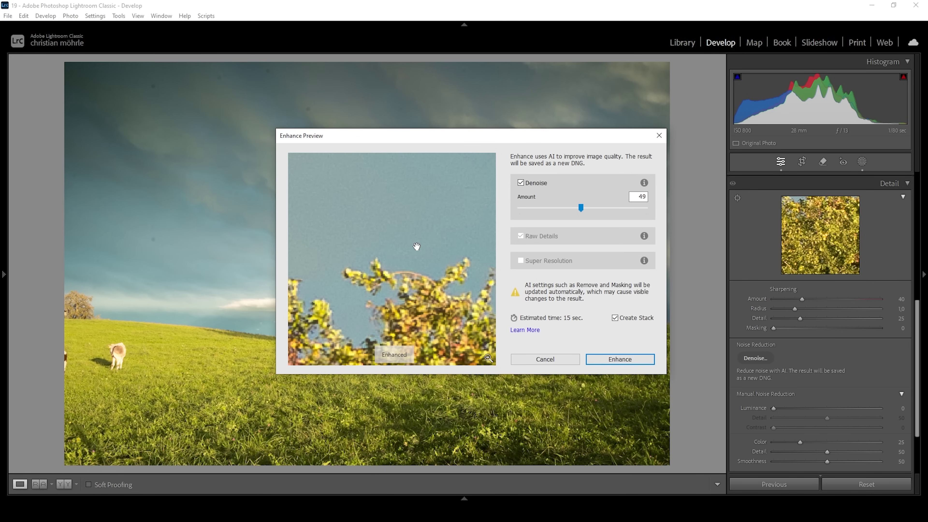
pyautogui.moveTo(416, 247); pyautogui.dragTo(421, 284)
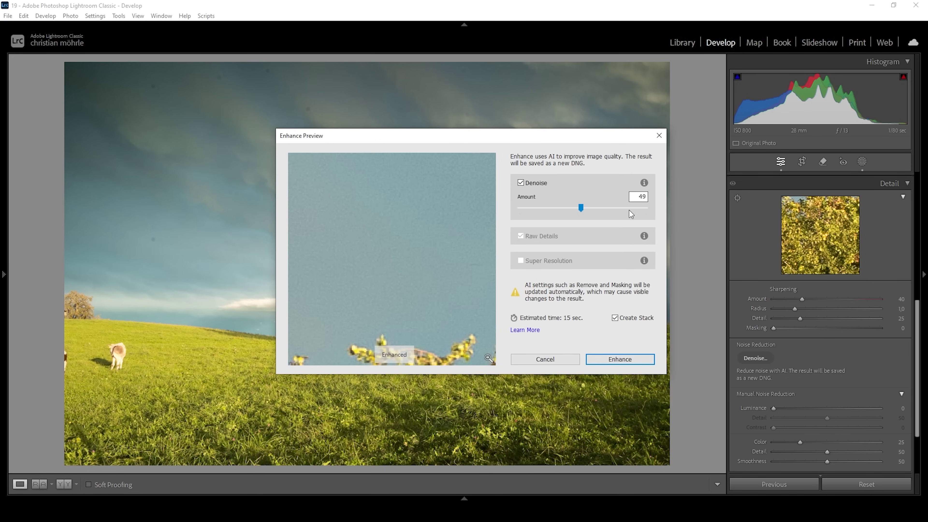
pyautogui.doubleClick(646, 197)
pyautogui.write('50')
pyautogui.click(620, 359)
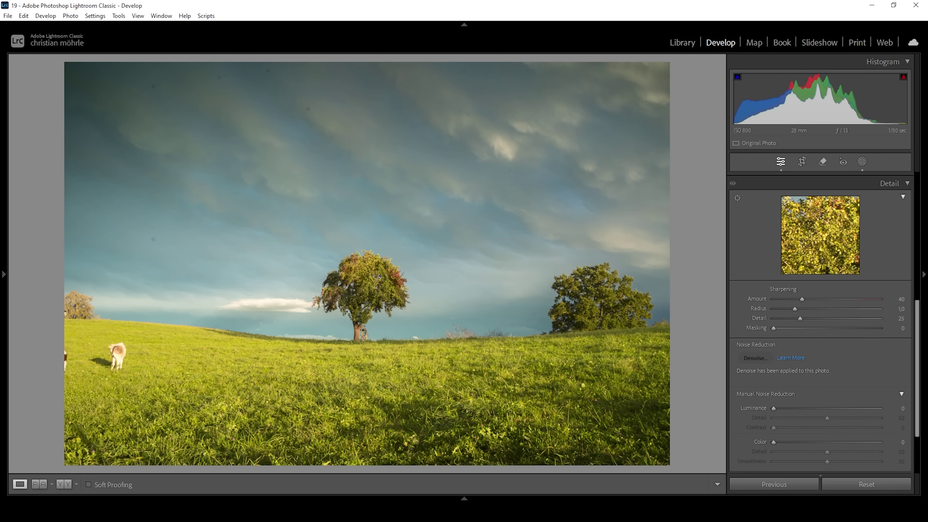
# - Set sharpening Radius 0.5, Detail 100, Masking 63 and Amount 76, showing the filmstrip
pyautogui.moveTo(796, 308); pyautogui.dragTo(722, 313)
pyautogui.moveTo(800, 318); pyautogui.dragTo(923, 316)
pyautogui.moveTo(773, 328); pyautogui.dragTo(841, 336)
pyautogui.press('F6')
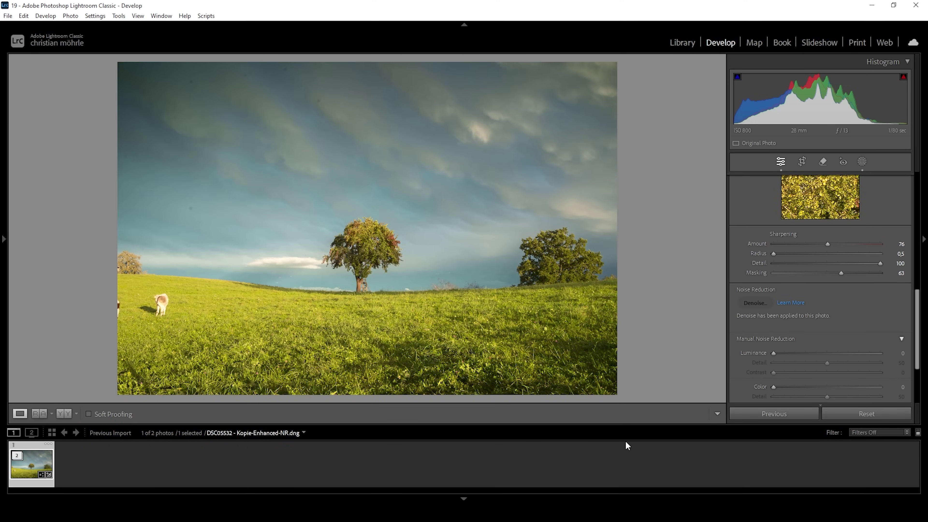
# - Edit a copy with Lightroom adjustments in Color Efex Pro 4
pyautogui.rightClick(21, 465)
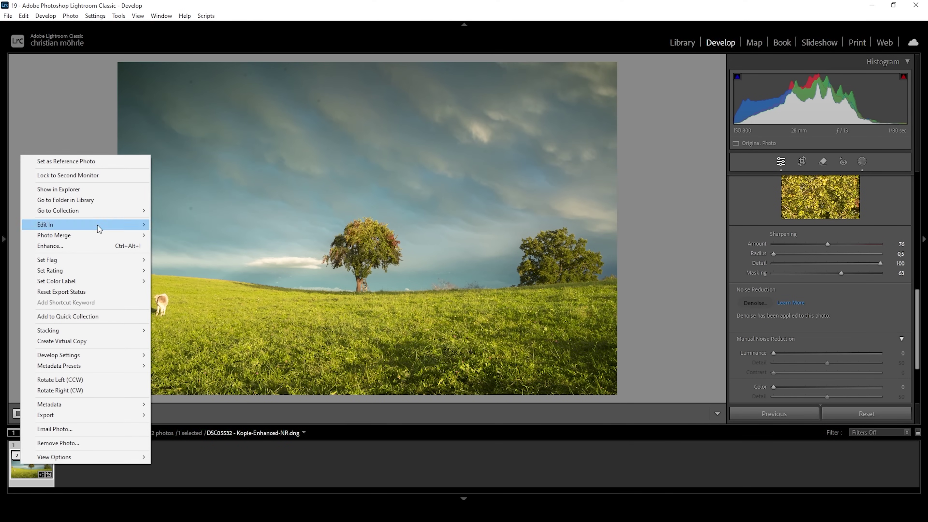
pyautogui.moveTo(97, 225)
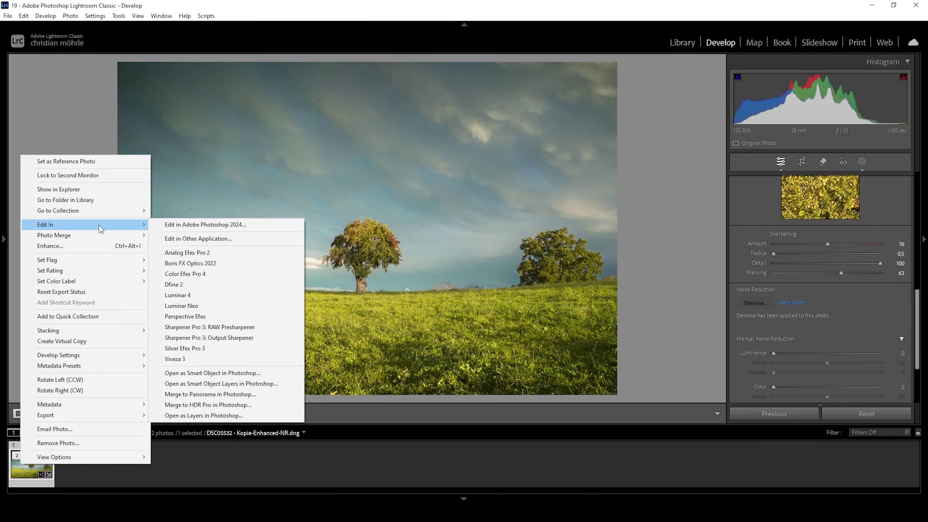
pyautogui.click(212, 273)
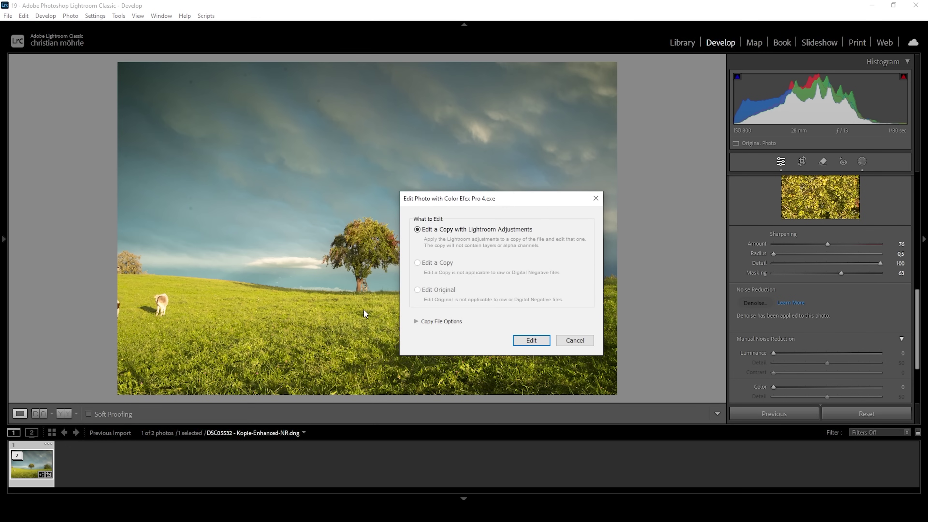
pyautogui.click(533, 340)
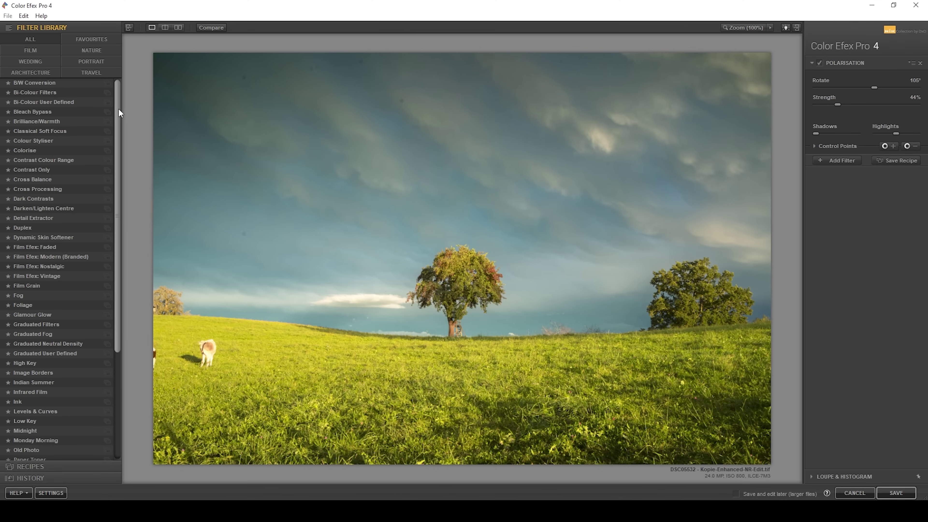
# - Apply Detail Extractor at 9% with Contrast 23%, then add an empty second filter slot
pyautogui.moveTo(117, 108); pyautogui.dragTo(114, 132)
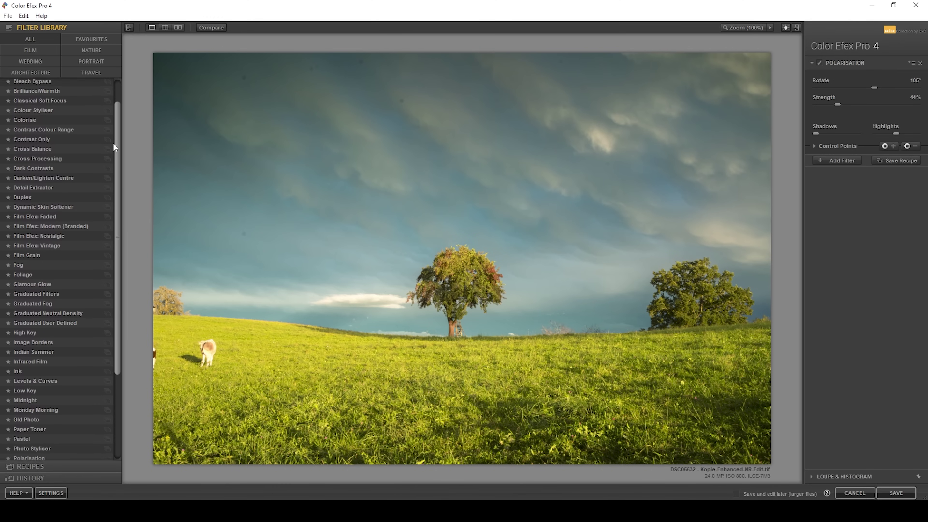
pyautogui.click(61, 184)
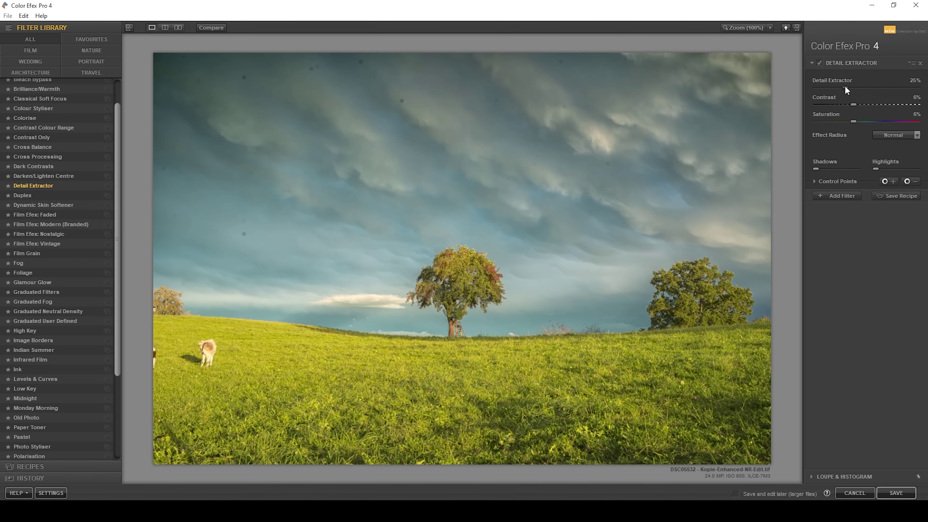
pyautogui.moveTo(844, 87); pyautogui.dragTo(804, 85)
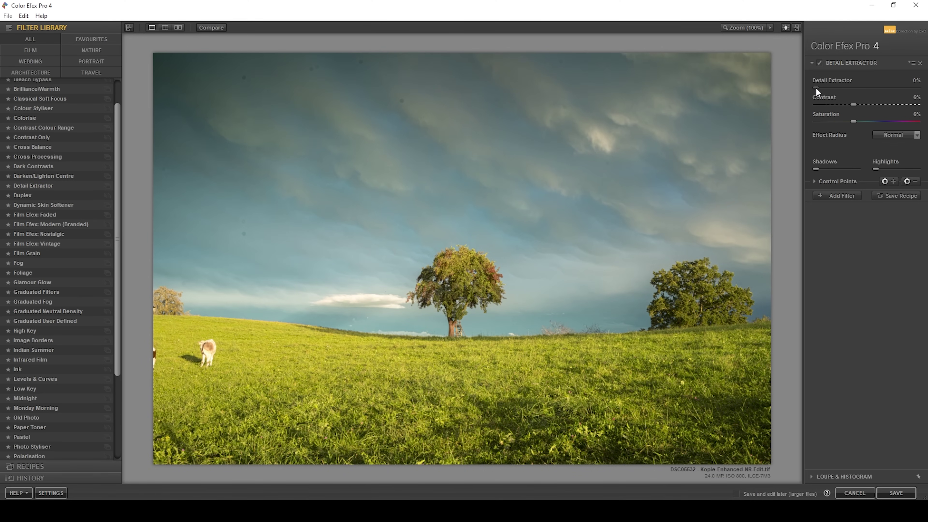
pyautogui.moveTo(819, 88); pyautogui.dragTo(829, 89)
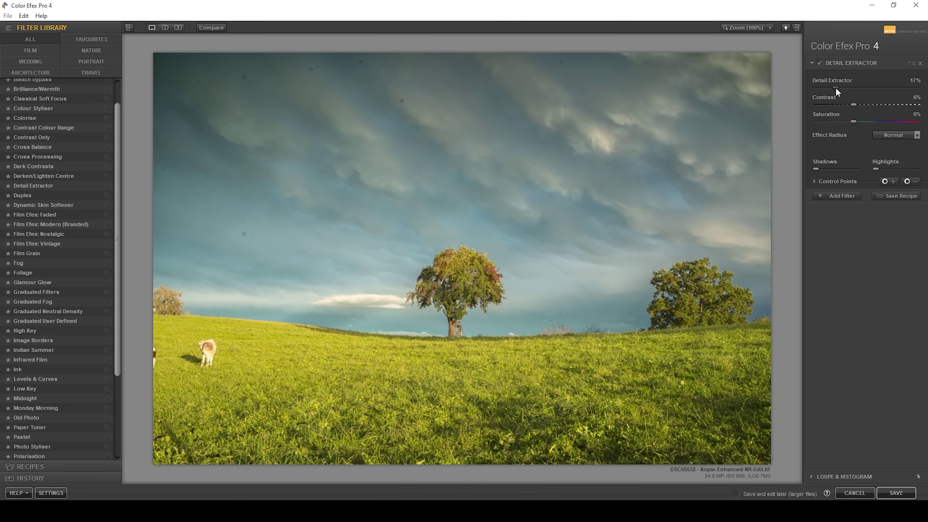
pyautogui.moveTo(836, 89); pyautogui.dragTo(832, 89)
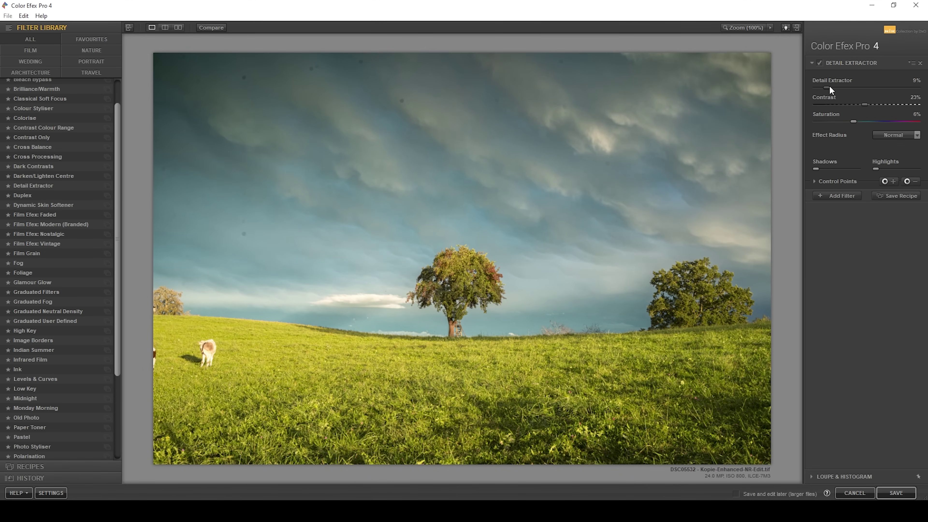
pyautogui.click(821, 63)
pyautogui.click(820, 63)
pyautogui.click(841, 198)
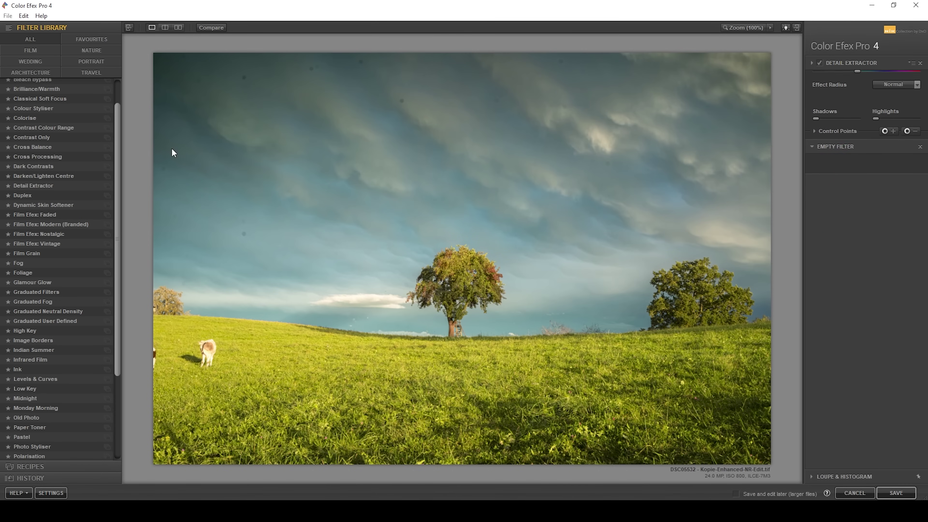
# - Stack a Polarisation filter at about 50% strength in a new filter slot
pyautogui.moveTo(118, 114); pyautogui.dragTo(119, 206)
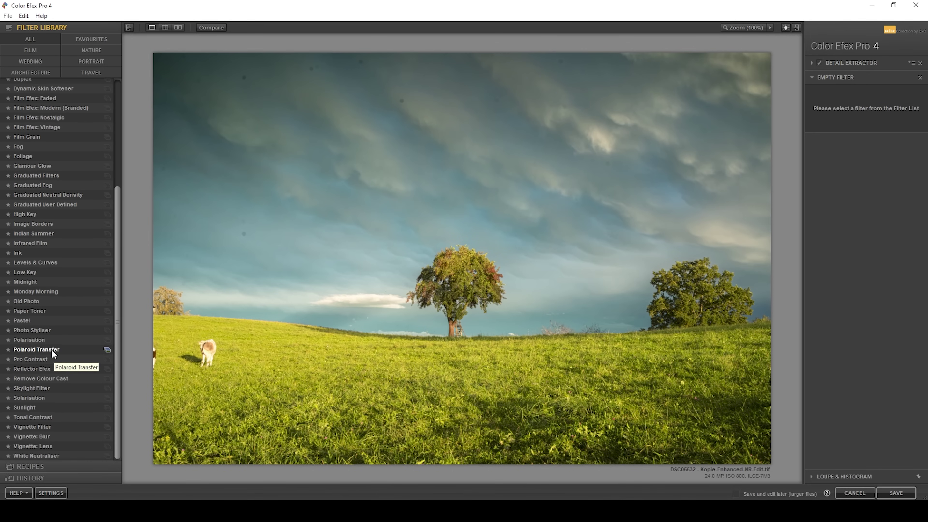
pyautogui.click(33, 340)
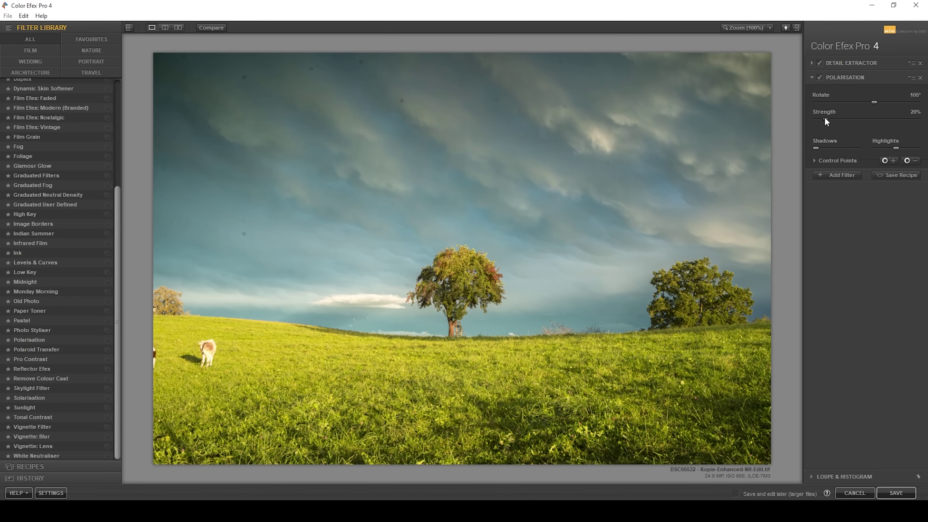
pyautogui.moveTo(825, 119); pyautogui.dragTo(840, 119)
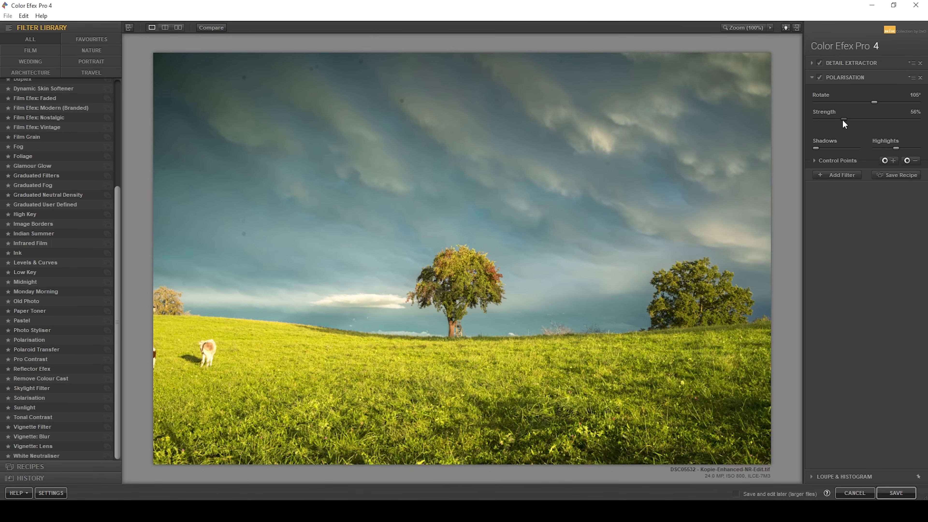
# - Set Detail Extractor to 12% saturation and 24% contrast, then save back to Lightroom
pyautogui.click(840, 63)
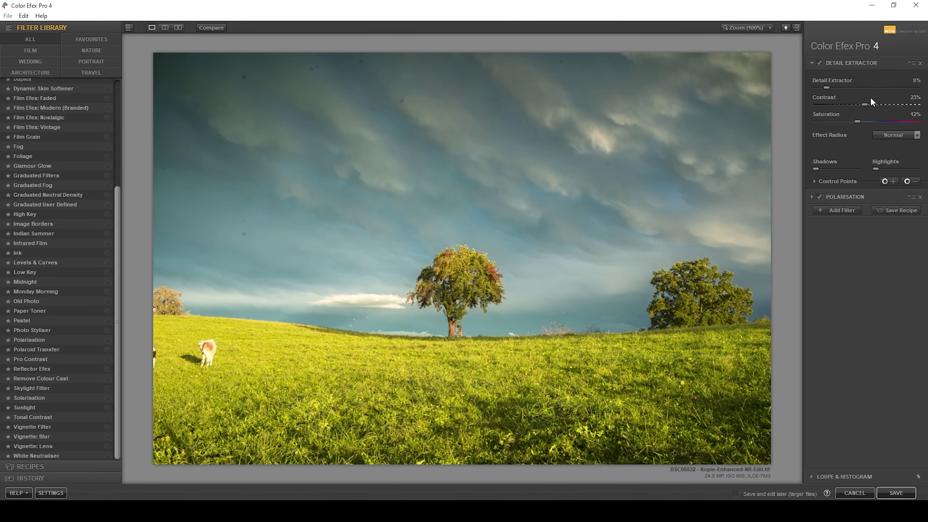
pyautogui.moveTo(822, 87); pyautogui.dragTo(837, 89)
pyautogui.click(897, 493)
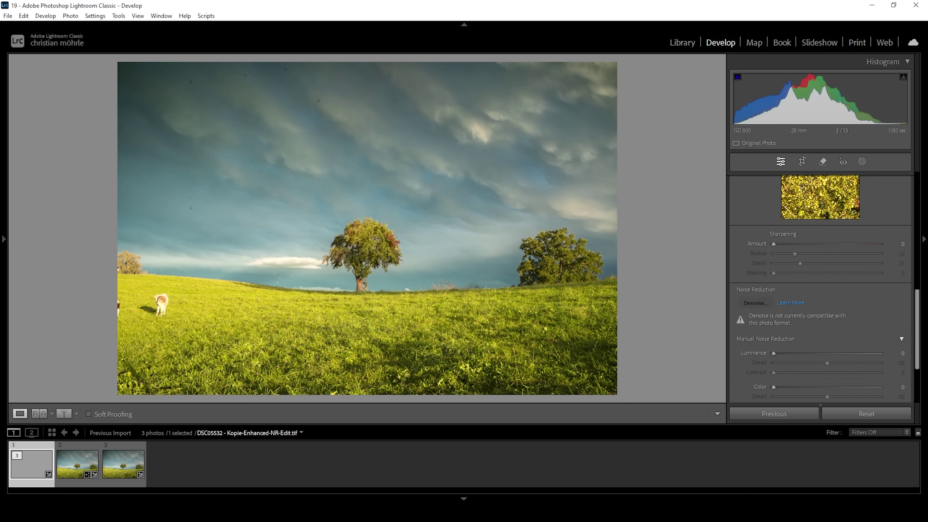
# - Send the Color Efex-edited TIF to Adobe Photoshop 2024 via Edit In
pyautogui.rightClick(36, 465)
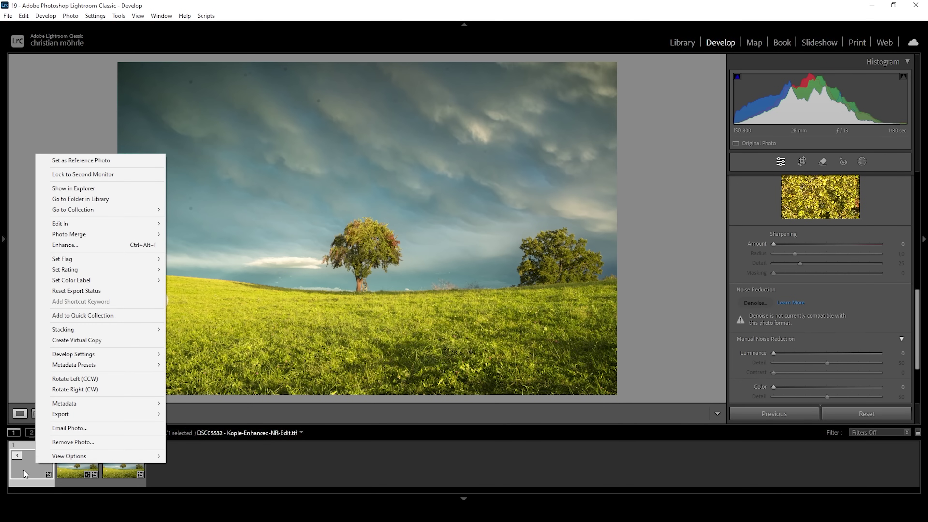
pyautogui.moveTo(155, 224)
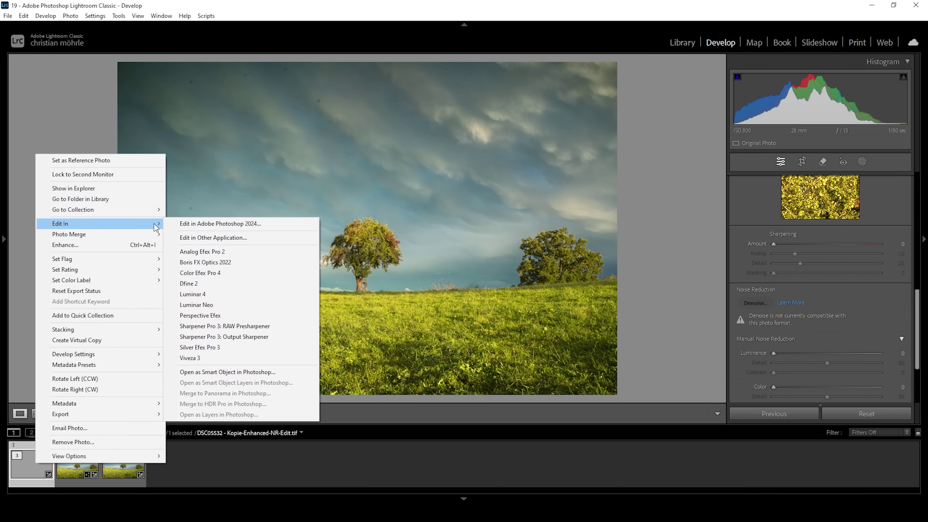
pyautogui.click(206, 223)
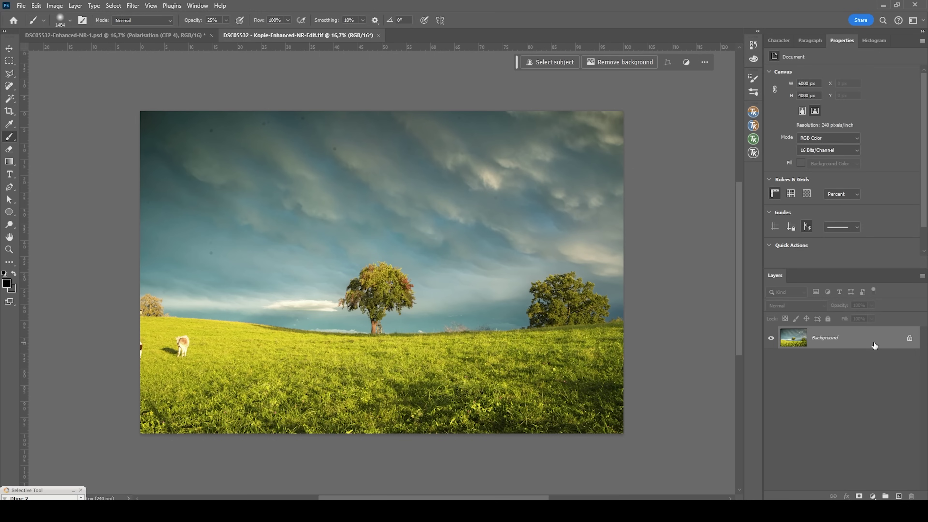
# - Duplicate the background to Layer 1 and spot-heal the dark dust spots in the sky
pyautogui.moveTo(874, 345); pyautogui.dragTo(874, 345)
pyautogui.hotkey('ctrl', 'j')
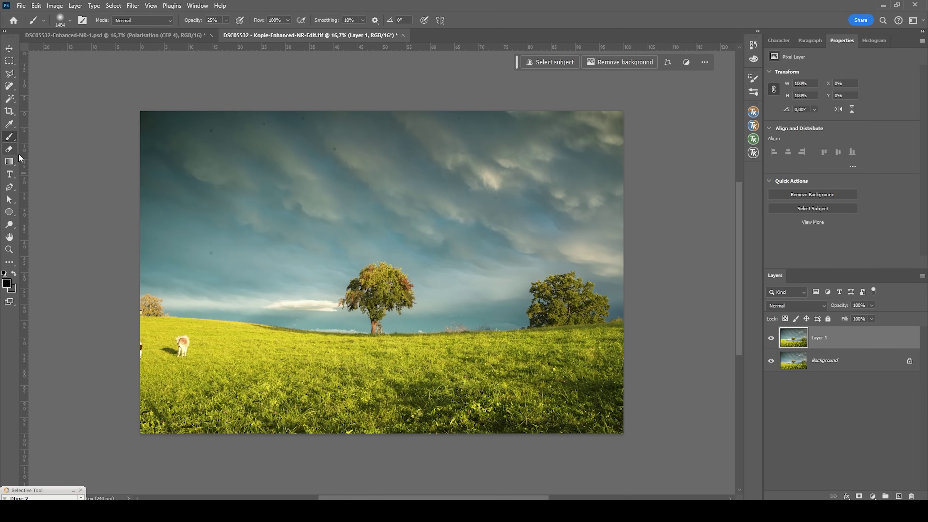
pyautogui.click(10, 86)
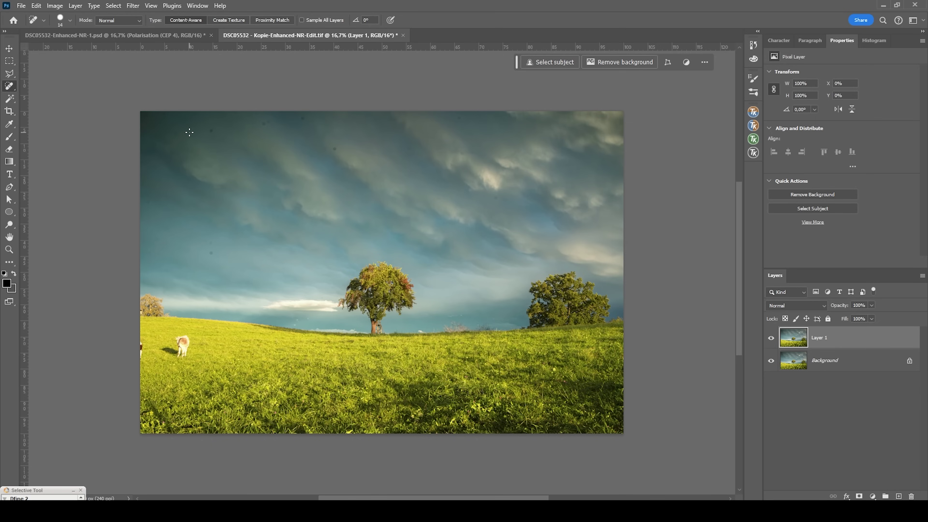
pyautogui.scroll(4, 191, 132)
pyautogui.hscroll(-3, 232, 143)
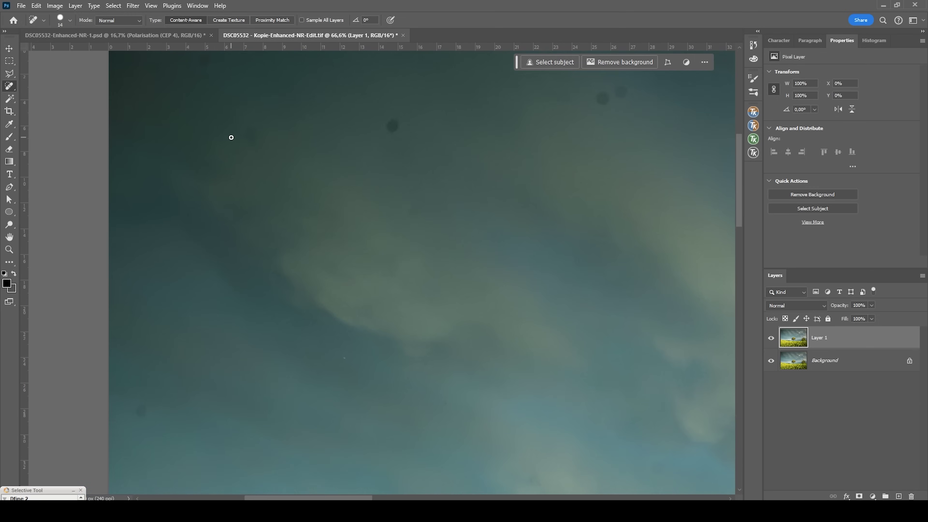
pyautogui.scroll(2, 219, 144)
pyautogui.keyDown('alt'); pyautogui.rightClick(199, 142); pyautogui.keyUp('alt')
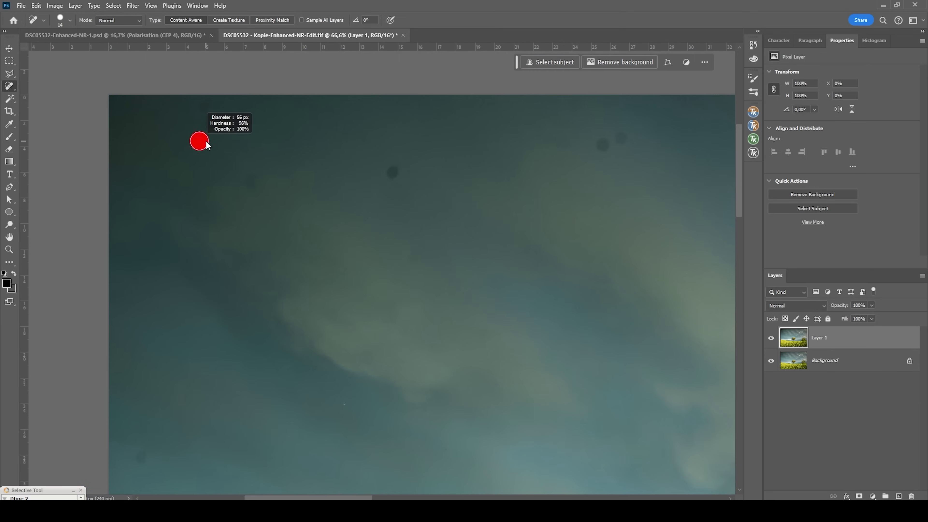
pyautogui.click(205, 105)
pyautogui.click(161, 112)
pyautogui.click(250, 181)
pyautogui.click(394, 174)
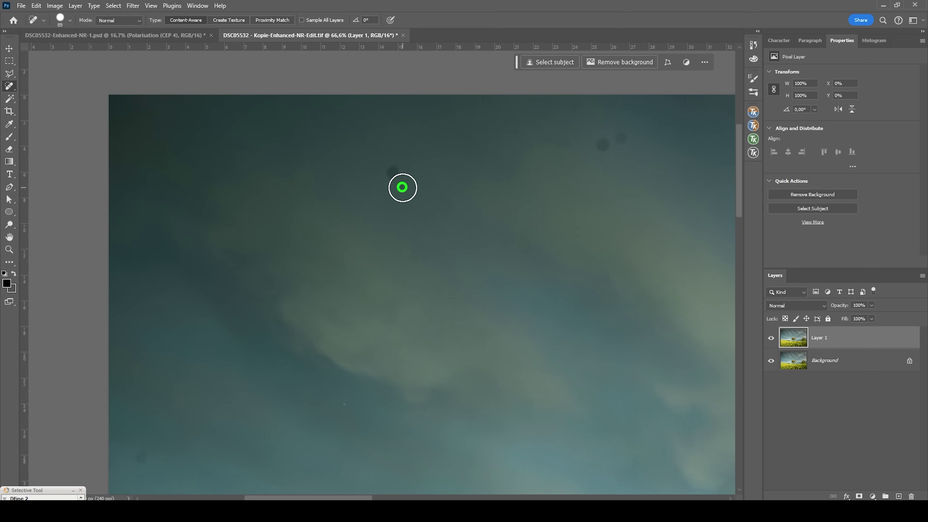
pyautogui.scroll(-1, 344, 263)
pyautogui.click(143, 422)
pyautogui.scroll(-1, 350, 385)
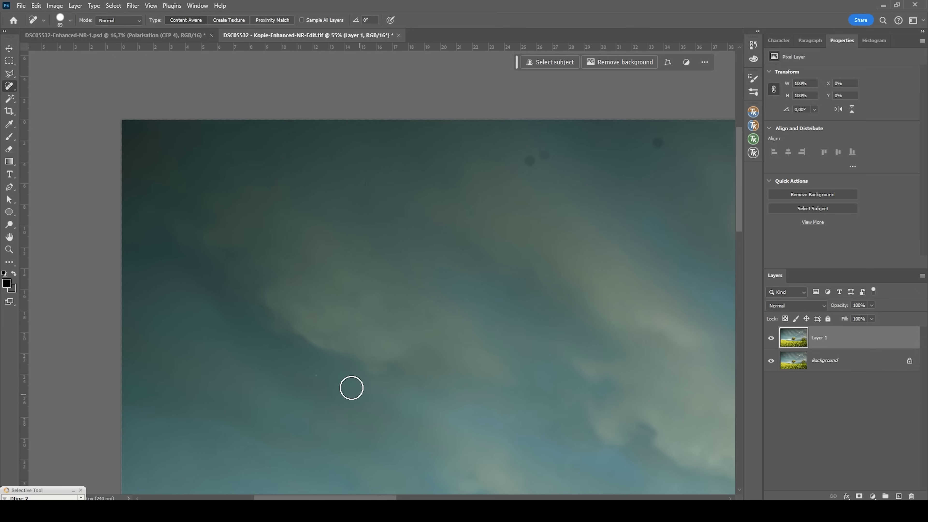
# - Heal the cows and their shadows out of the meadow with a resized Spot Healing Brush
pyautogui.keyDown('alt'); pyautogui.rightClick(339, 383); pyautogui.keyUp('alt')
pyautogui.keyDown('alt'); pyautogui.rightClick(315, 377); pyautogui.keyUp('alt')
pyautogui.scroll(1, 553, 205)
pyautogui.keyDown('alt'); pyautogui.rightClick(552, 207); pyautogui.keyUp('alt')
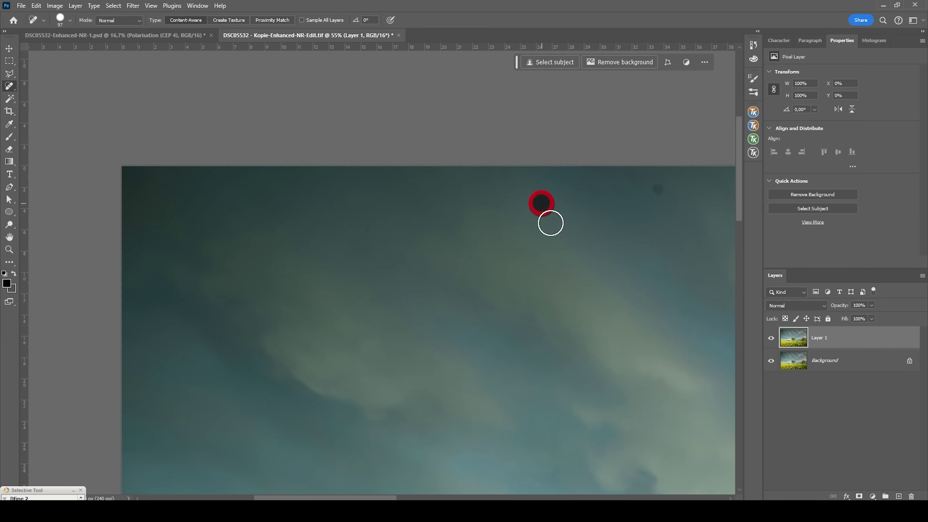
pyautogui.scroll(-2, 549, 221)
pyautogui.scroll(3, 609, 270)
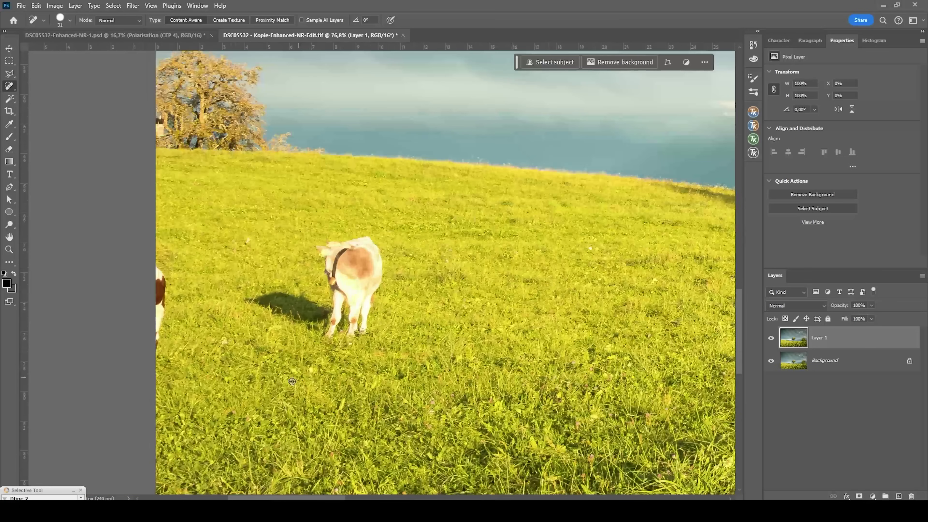
pyautogui.keyDown('alt'); pyautogui.rightClick(180, 292); pyautogui.keyUp('alt')
pyautogui.moveTo(163, 272); pyautogui.dragTo(151, 357)
pyautogui.moveTo(256, 303)
pyautogui.mouseDown()
pyautogui.moveTo(325, 310)
pyautogui.moveTo(326, 257)
pyautogui.moveTo(359, 291)
pyautogui.moveTo(321, 343)
pyautogui.moveTo(364, 399)
pyautogui.moveTo(330, 349)
pyautogui.mouseUp()
pyautogui.scroll(-3, 422, 168)
pyautogui.keyDown('alt'); pyautogui.rightClick(332, 352); pyautogui.keyUp('alt')
pyautogui.scroll(-2, 510, 339)
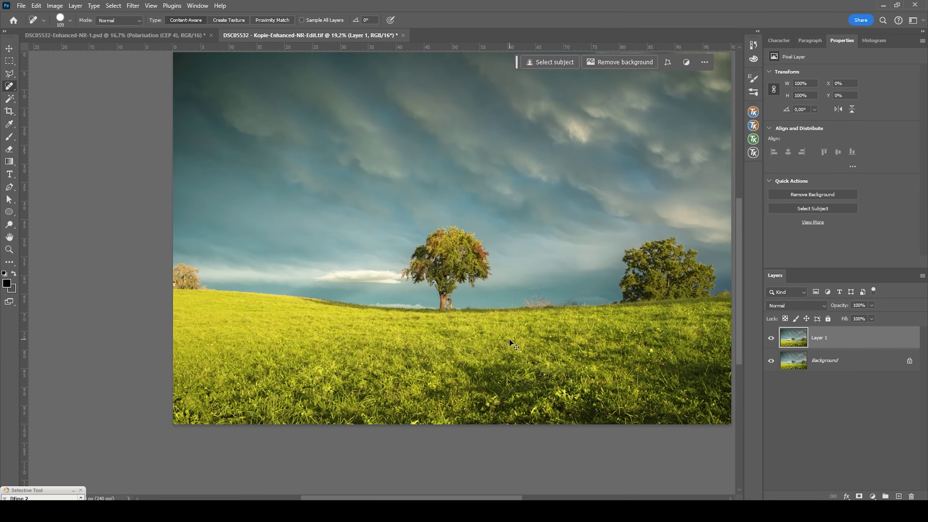
pyautogui.hscroll(2, 510, 343)
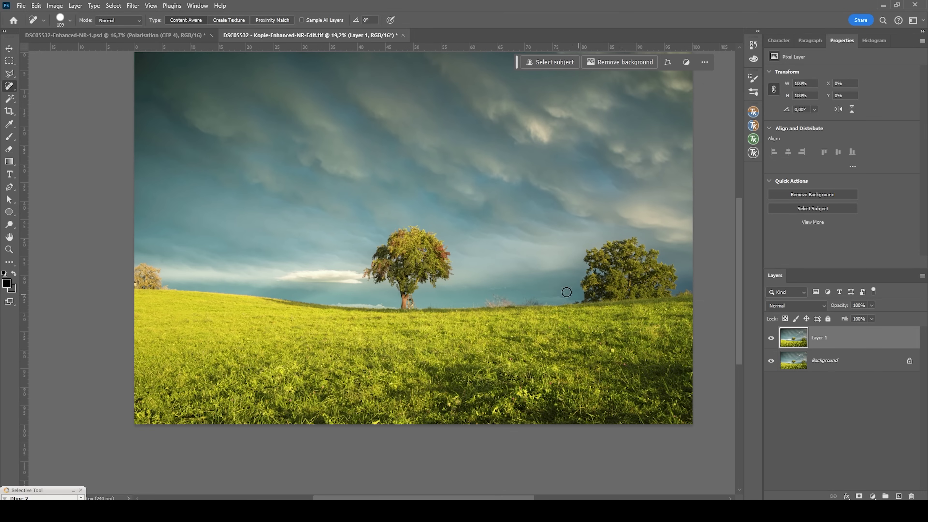
pyautogui.scroll(6, 563, 292)
pyautogui.scroll(-5, 394, 290)
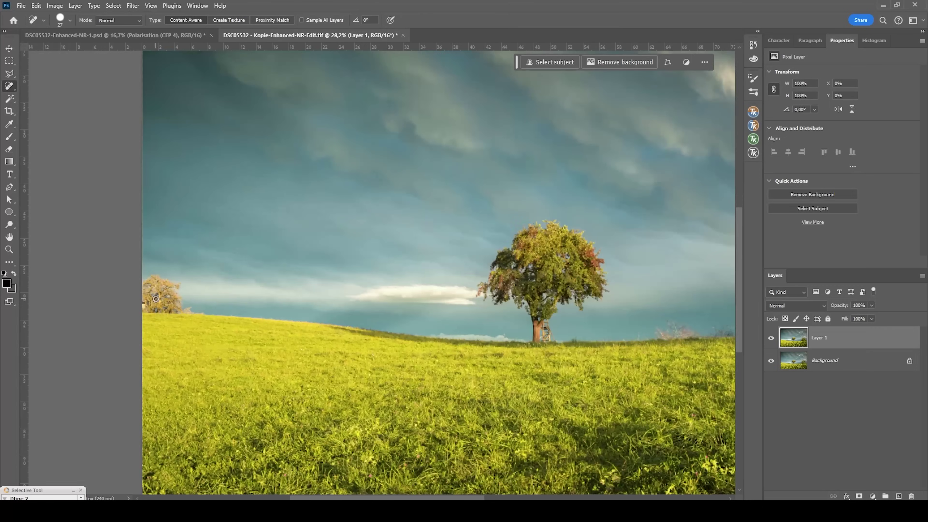
pyautogui.scroll(6, 83, 138)
# - Outline the small tree at the left edge with the Polygonal Lasso
pyautogui.click(9, 73)
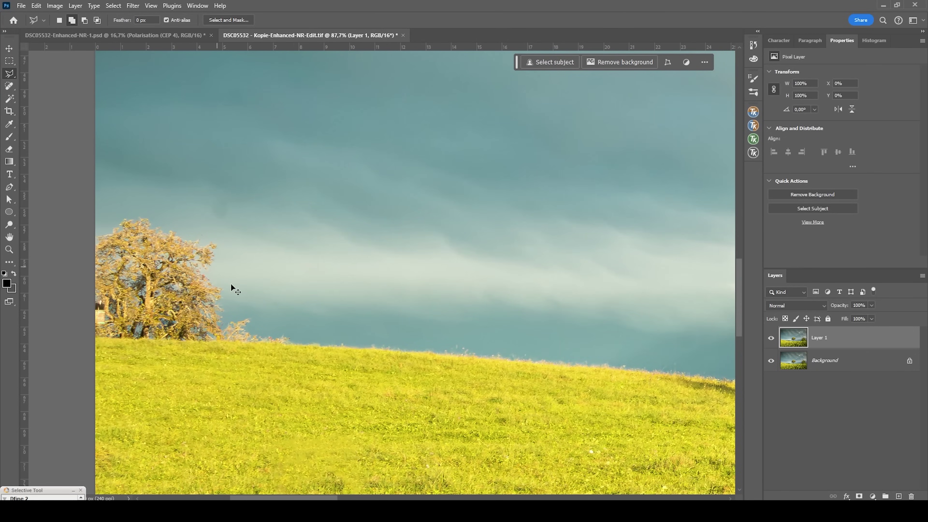
pyautogui.hscroll(-3, 231, 284)
pyautogui.click(146, 238)
pyautogui.click(161, 224)
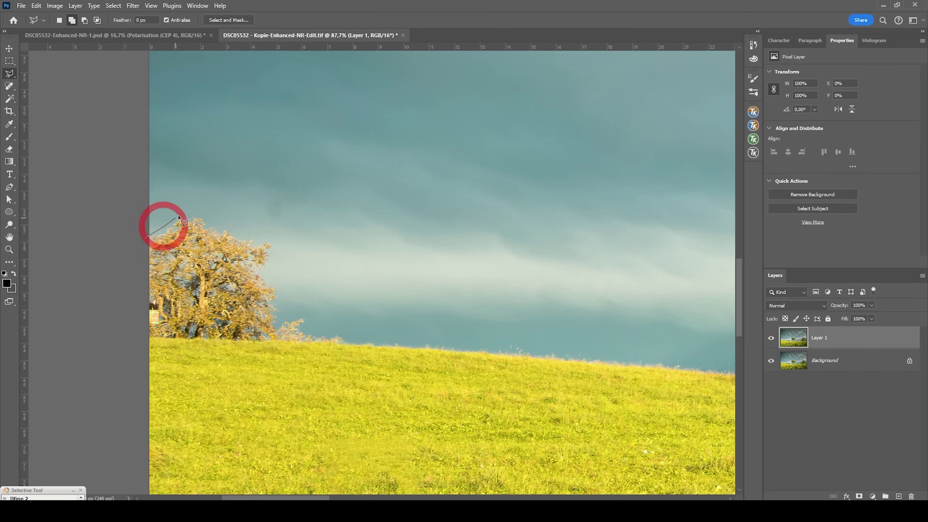
pyautogui.click(179, 215)
pyautogui.click(203, 215)
pyautogui.click(215, 228)
pyautogui.click(242, 230)
pyautogui.click(260, 238)
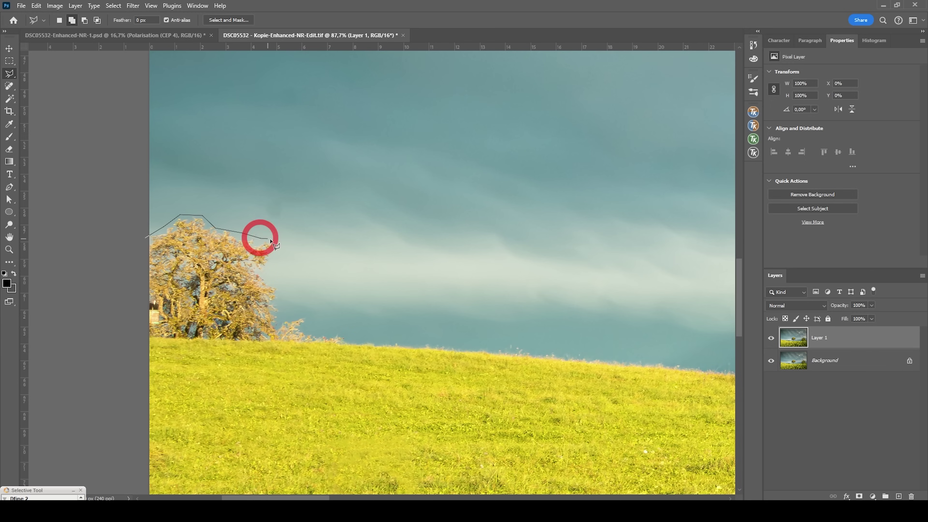
pyautogui.click(274, 240)
pyautogui.moveTo(274, 241); pyautogui.dragTo(349, 344)
pyautogui.doubleClick(146, 338)
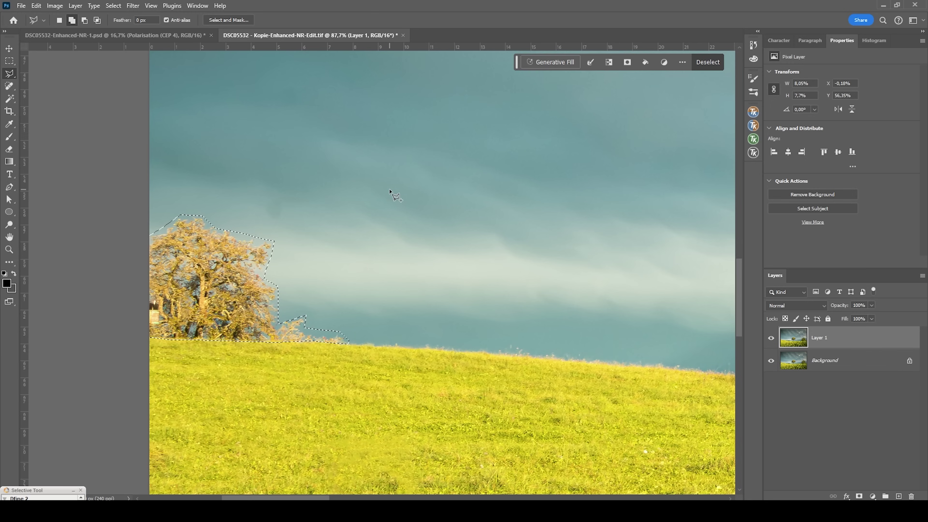
# - Generative-fill the tree area with sky and grass and merge the fill layer
pyautogui.click(542, 63)
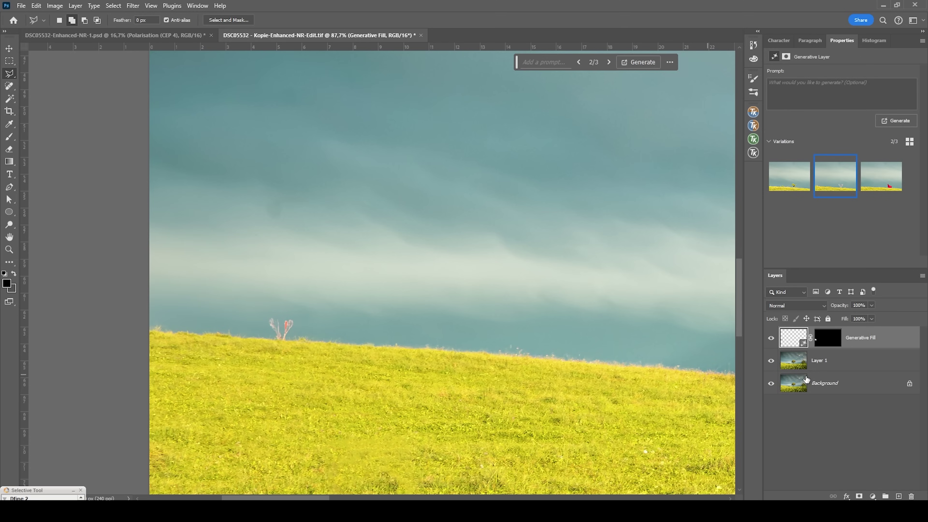
pyautogui.click(821, 361)
pyautogui.hotkey('ctrl', 'e')
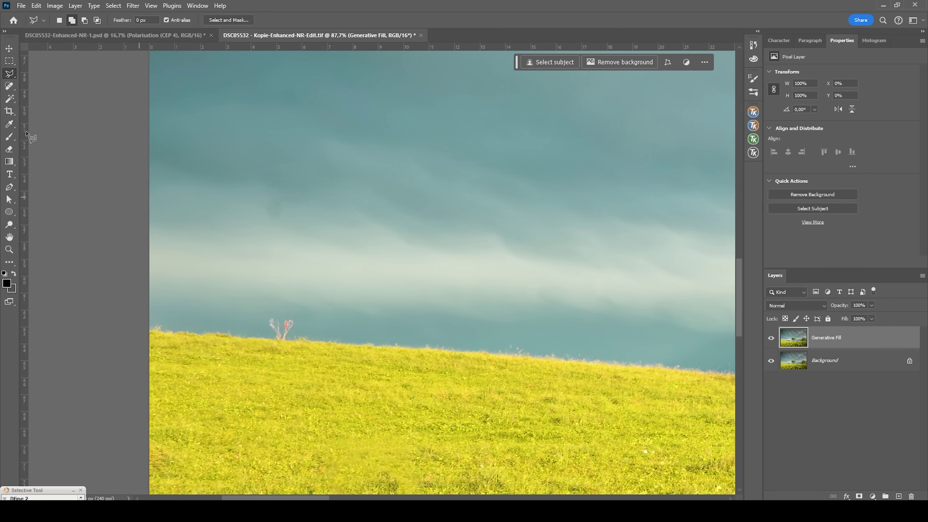
# - Spot-heal the small figure on the hilltop
pyautogui.click(9, 86)
pyautogui.moveTo(270, 321)
pyautogui.mouseDown()
pyautogui.moveTo(274, 330)
pyautogui.moveTo(288, 324)
pyautogui.moveTo(285, 336)
pyautogui.mouseUp()
pyautogui.scroll(-6, 541, 388)
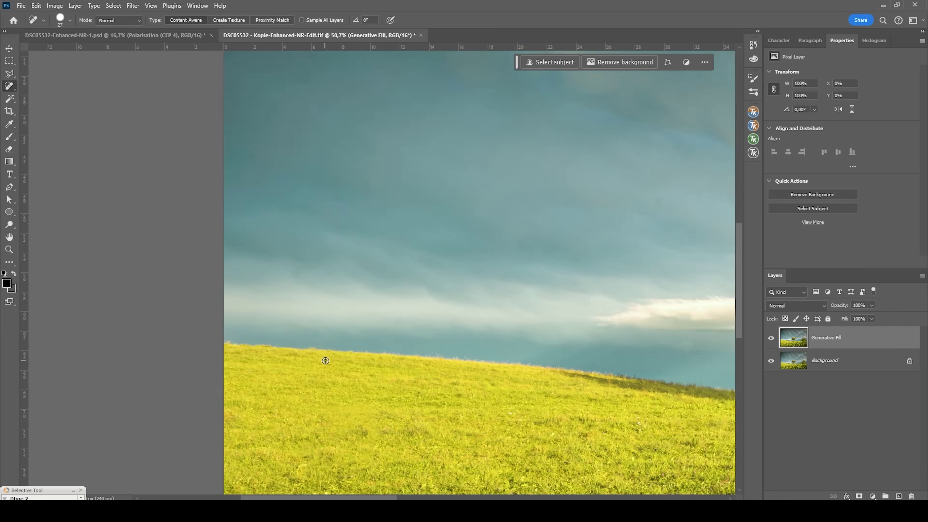
pyautogui.scroll(5, 550, 378)
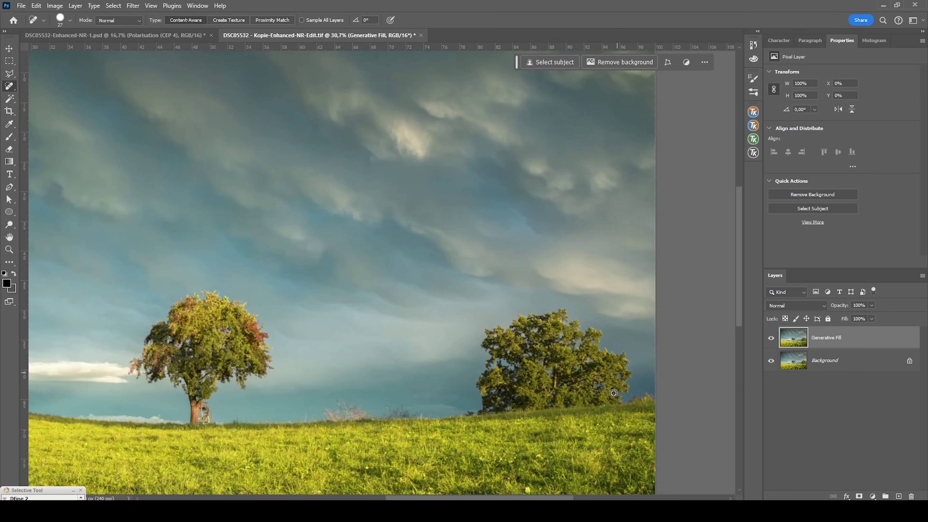
# - Lasso the large tree on the right and replace it using Generative Fill
pyautogui.press('l')
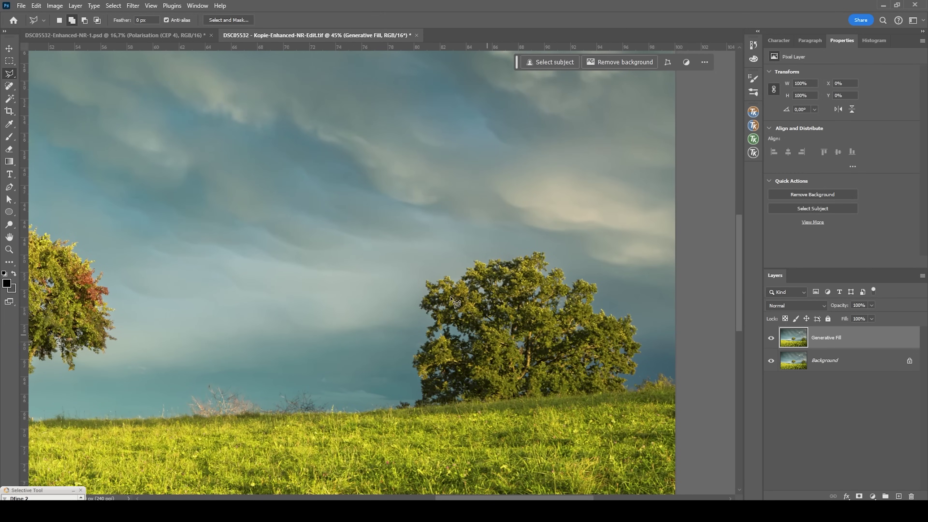
pyautogui.scroll(1, 621, 407)
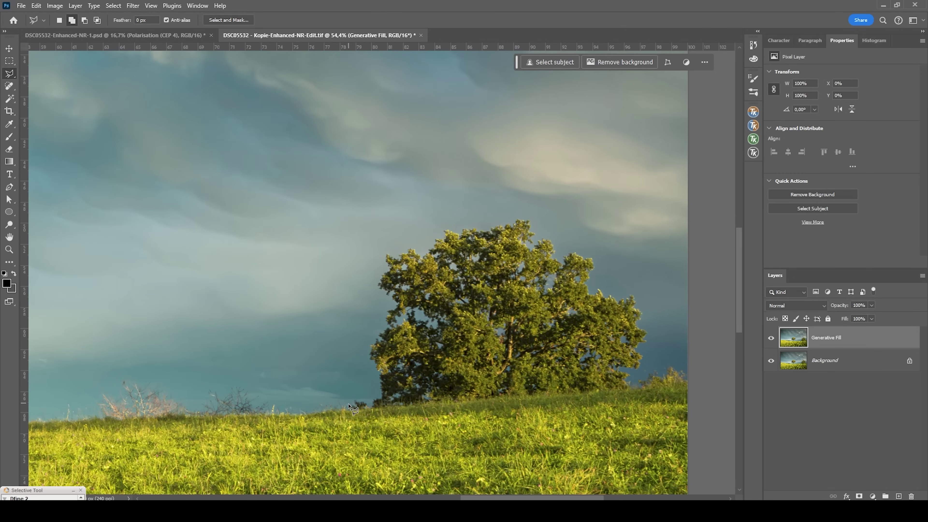
pyautogui.moveTo(349, 409)
pyautogui.mouseDown()
pyautogui.moveTo(351, 399)
pyautogui.moveTo(372, 405)
pyautogui.moveTo(377, 394)
pyautogui.moveTo(387, 307)
pyautogui.moveTo(555, 249)
pyautogui.moveTo(629, 388)
pyautogui.mouseUp()
pyautogui.click(551, 62)
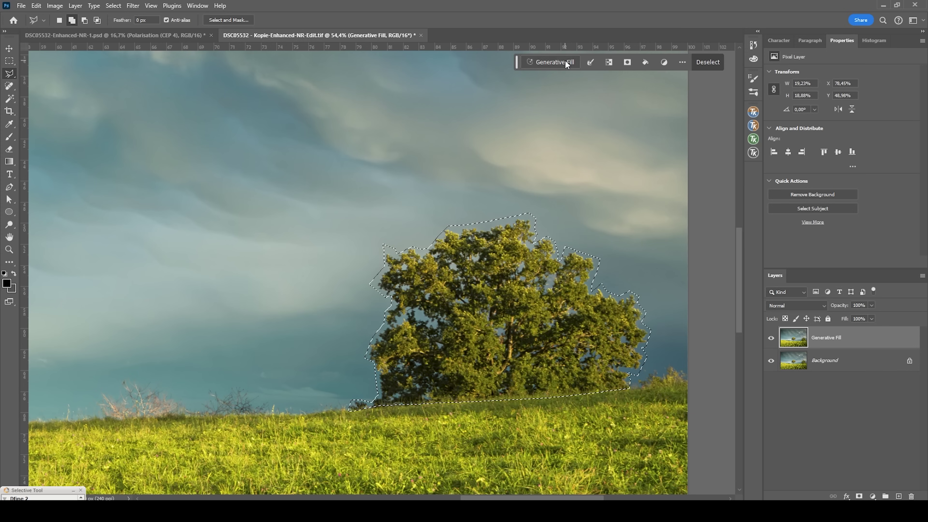
pyautogui.click(722, 60)
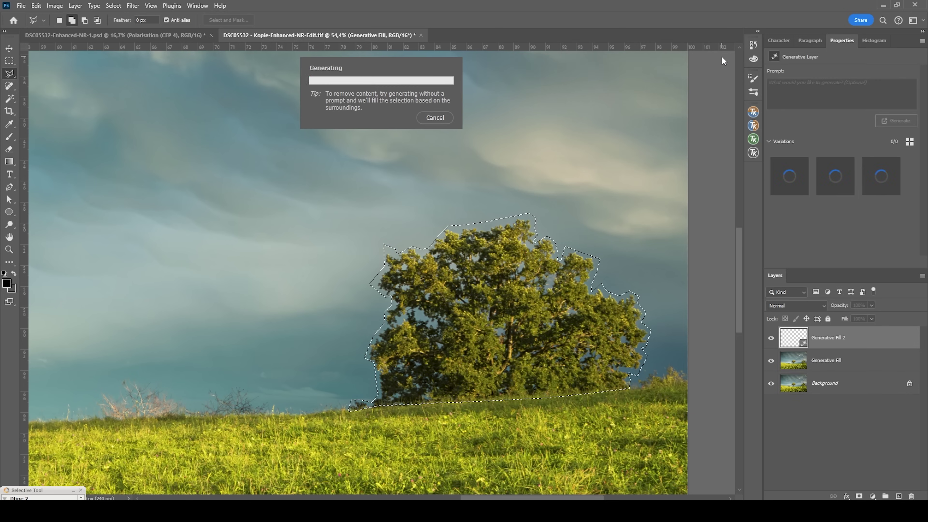
# - Outline the bare bushes on the horizon and generate grass and sky over them
pyautogui.scroll(3, 606, 256)
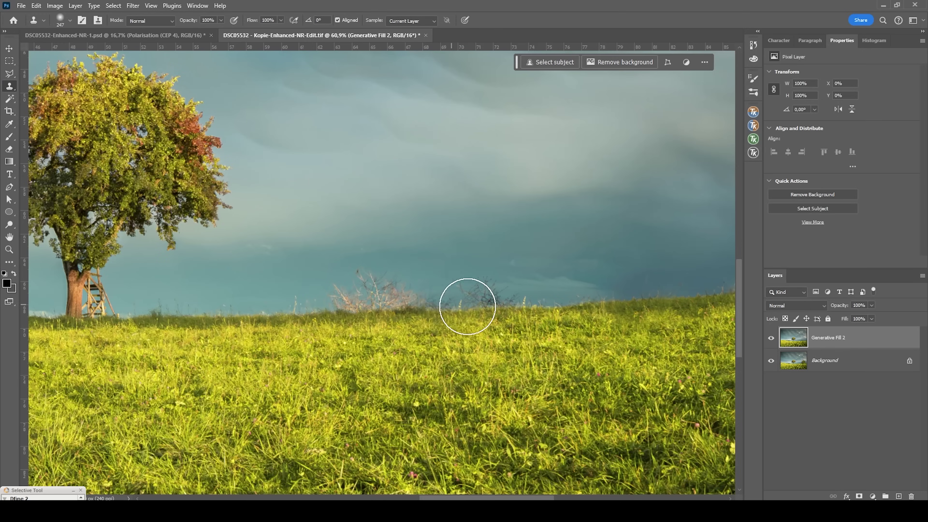
pyautogui.click(282, 309)
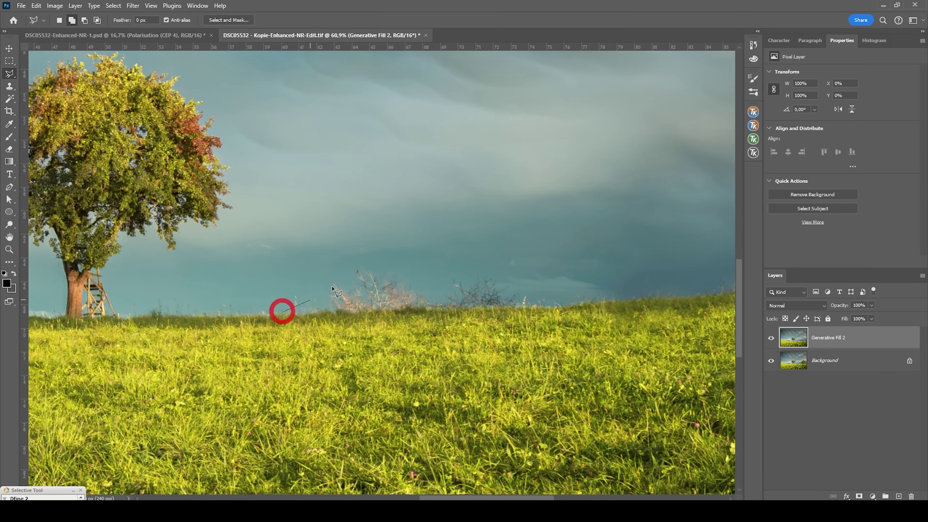
pyautogui.click(366, 263)
pyautogui.click(464, 273)
pyautogui.click(537, 305)
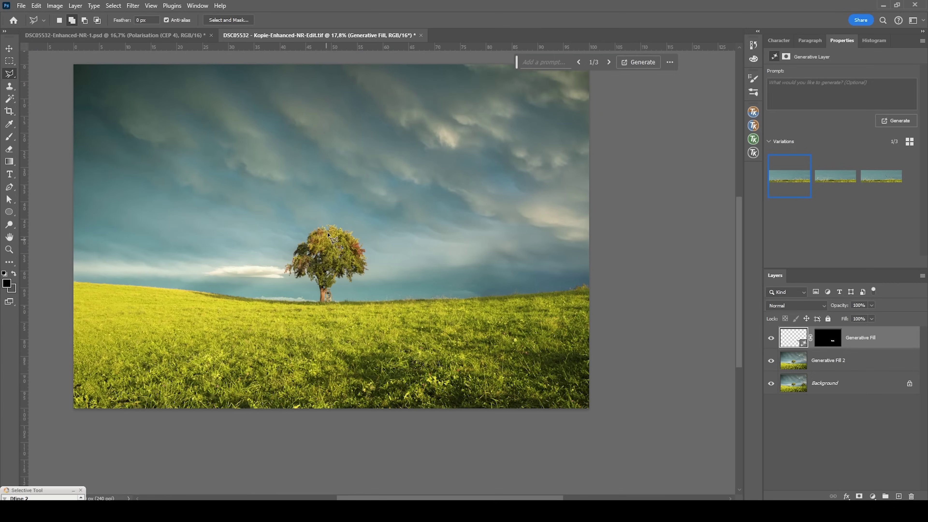